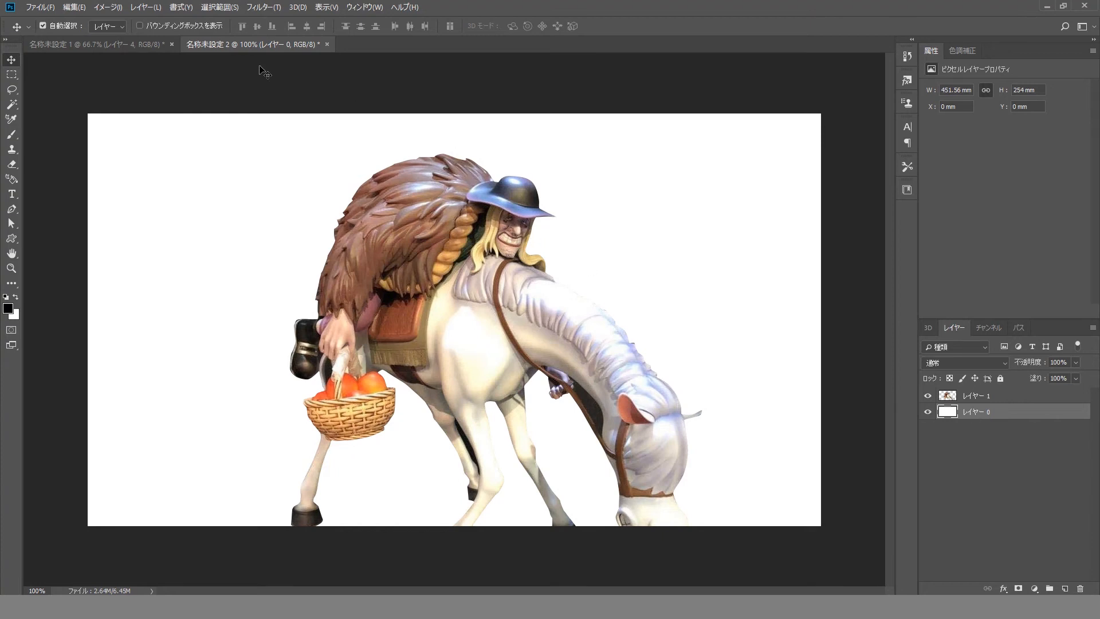
# Render the Clouds 1 (雲模様 1) filter onto the white background layer レイヤー 0
pyautogui.click(264, 7)
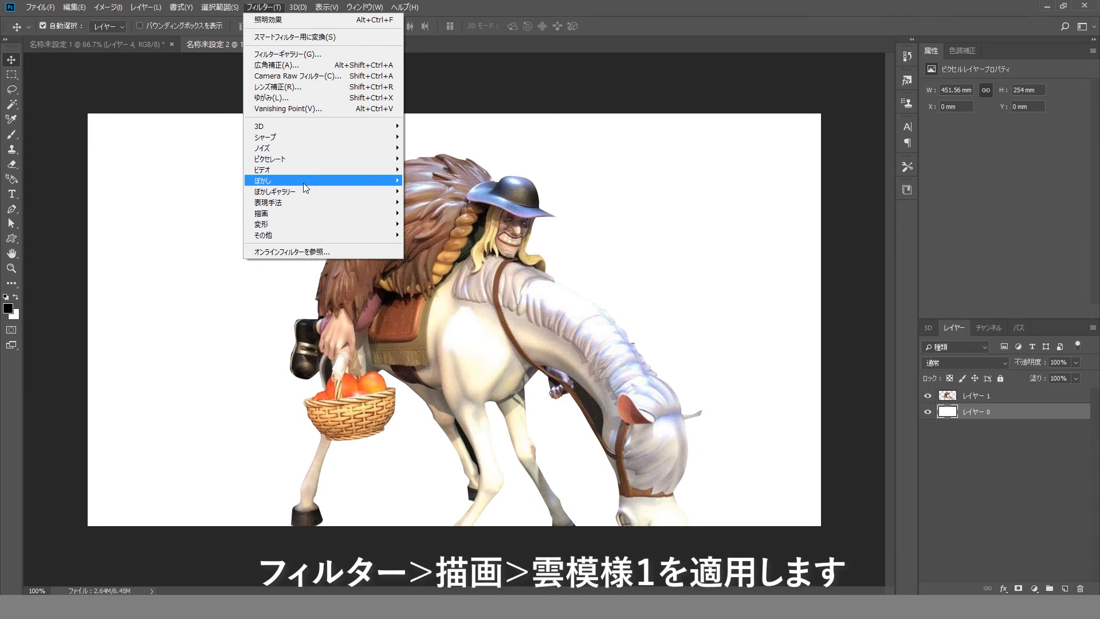
pyautogui.moveTo(319, 214)
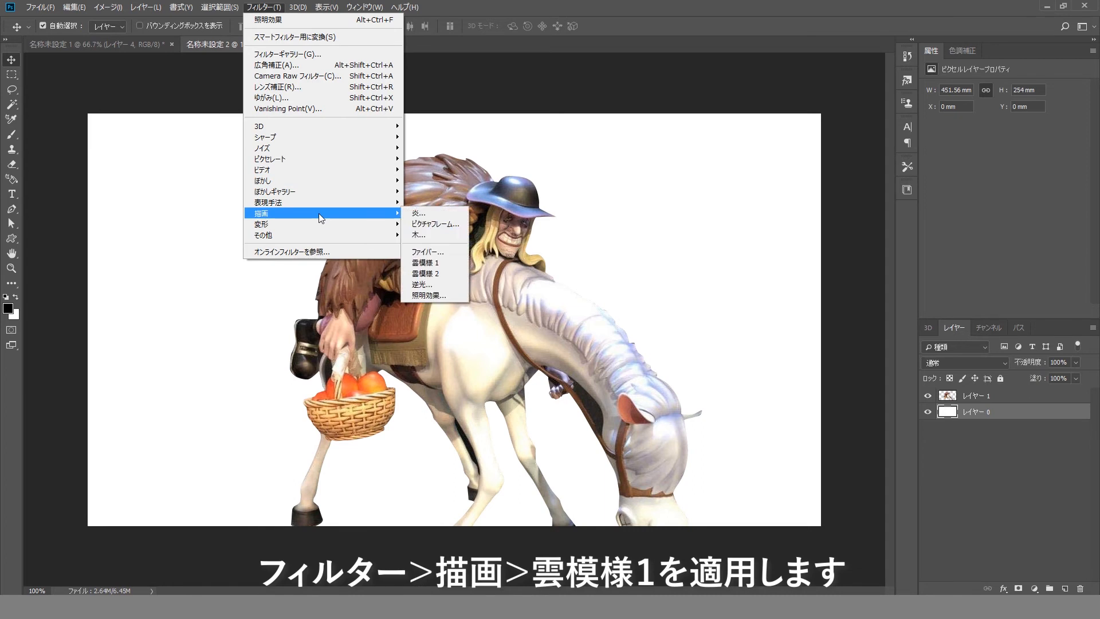
pyautogui.click(427, 263)
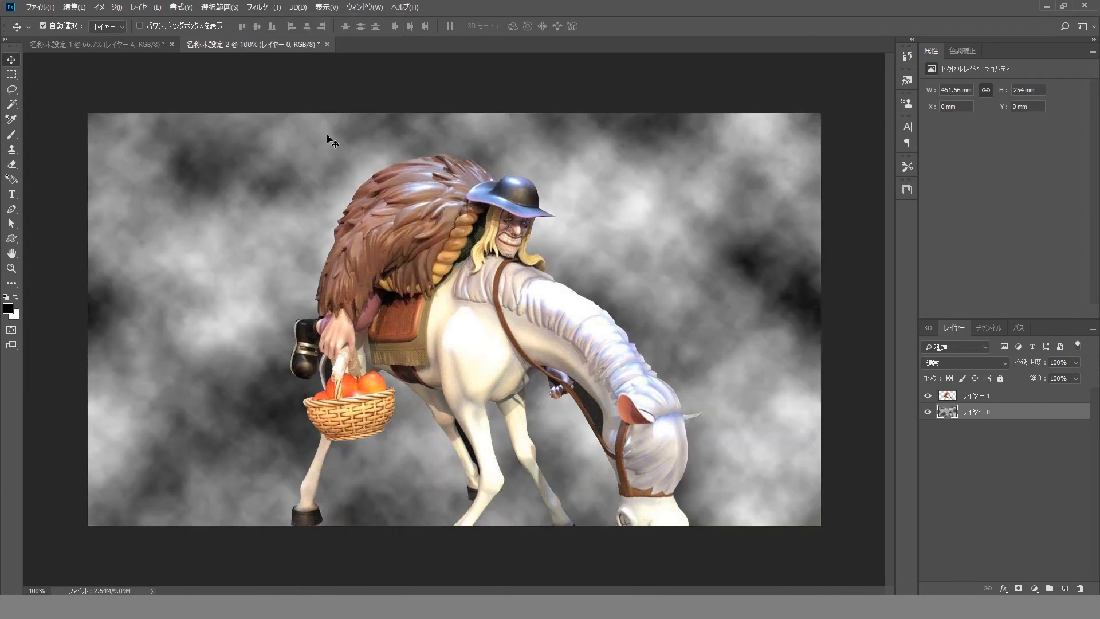
# Start the Lighting Effects (照明効果) render filter on the clouds layer
pyautogui.click(262, 9)
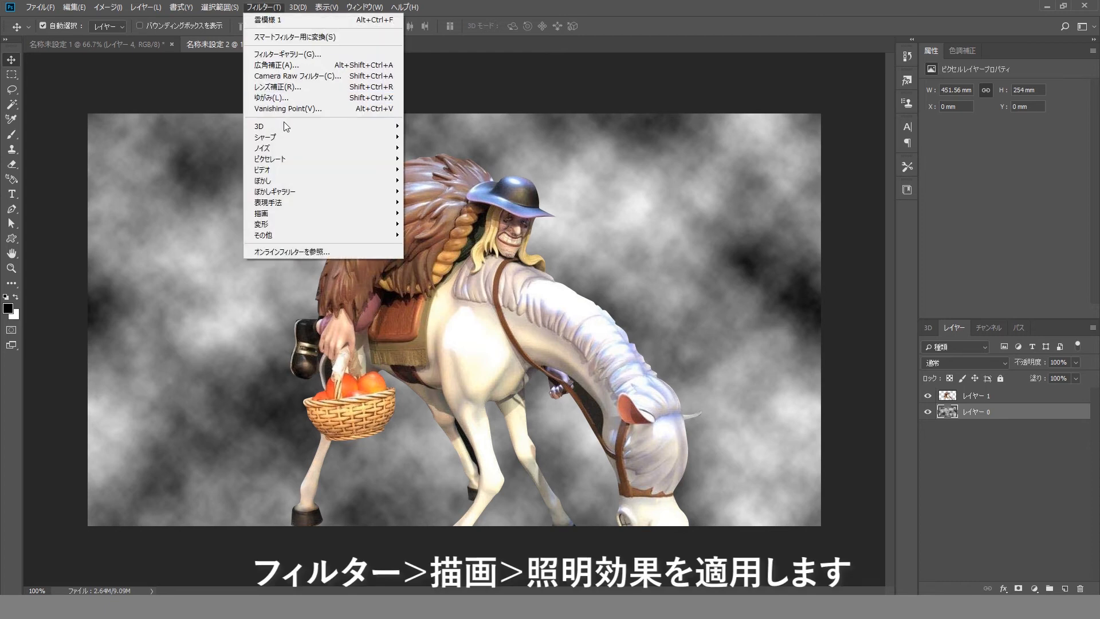
pyautogui.moveTo(299, 205)
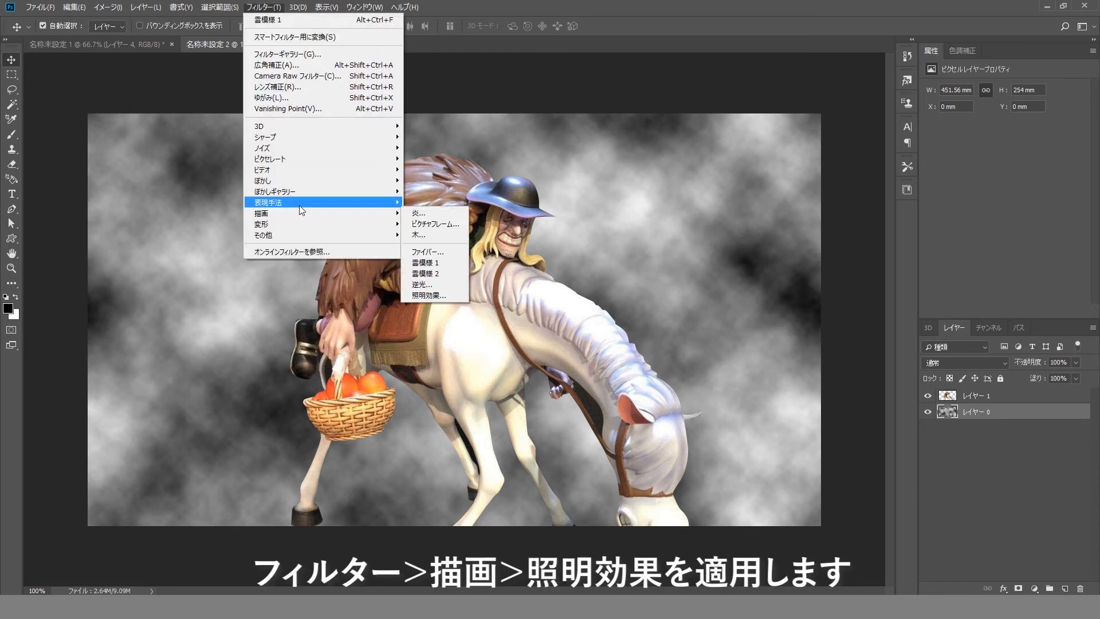
pyautogui.moveTo(365, 224)
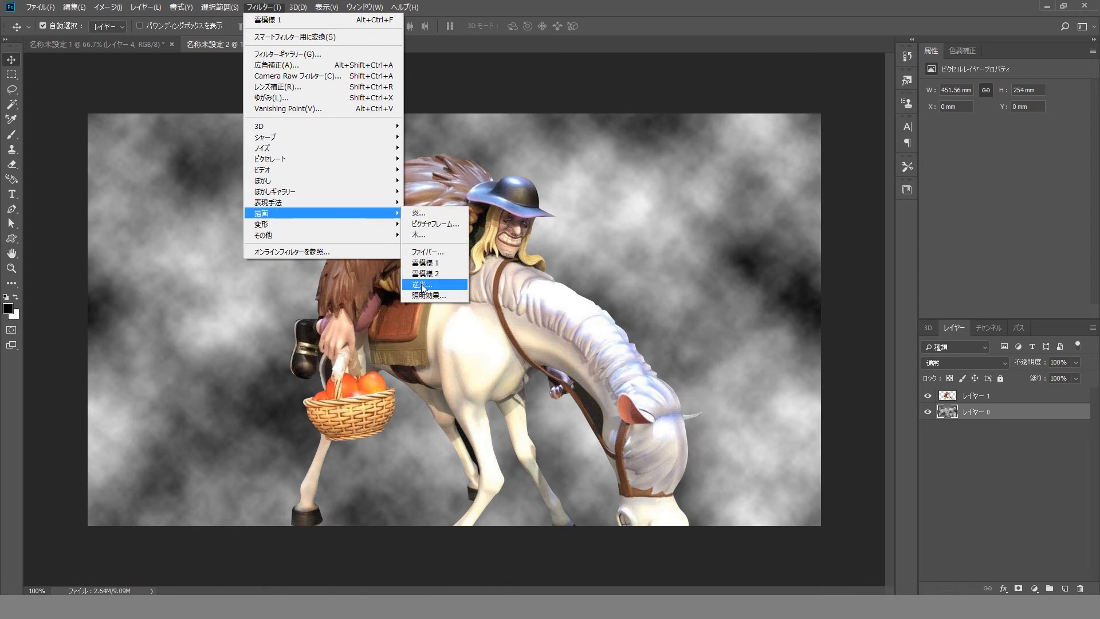
pyautogui.click(422, 286)
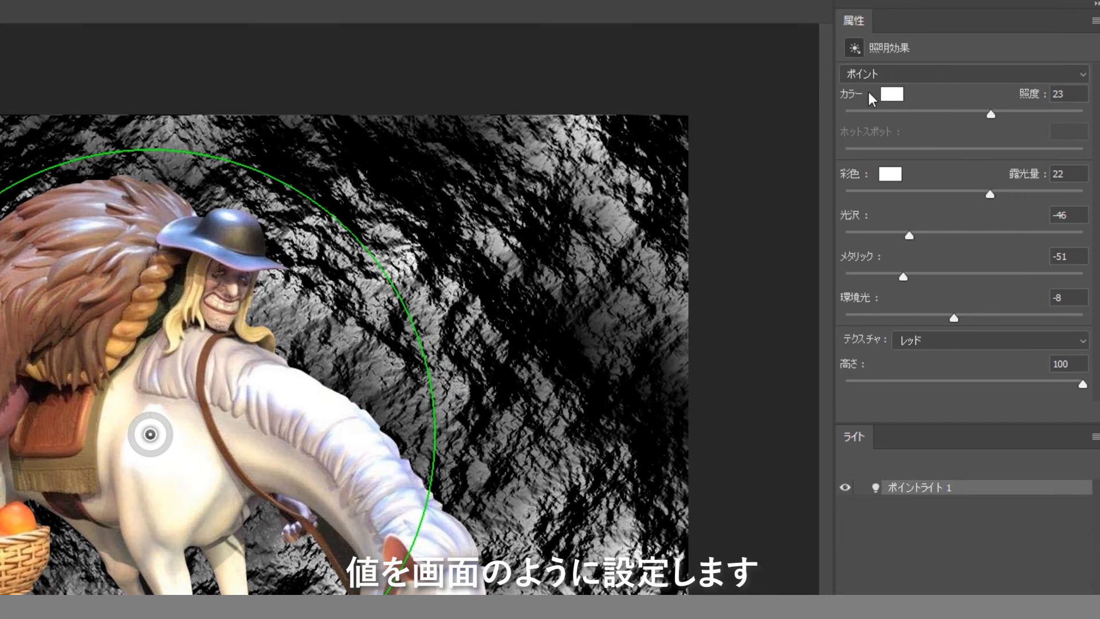
# Review the point light's intensity, exposure, gloss, metallic, ambience and texture settings
pyautogui.click(1058, 94)
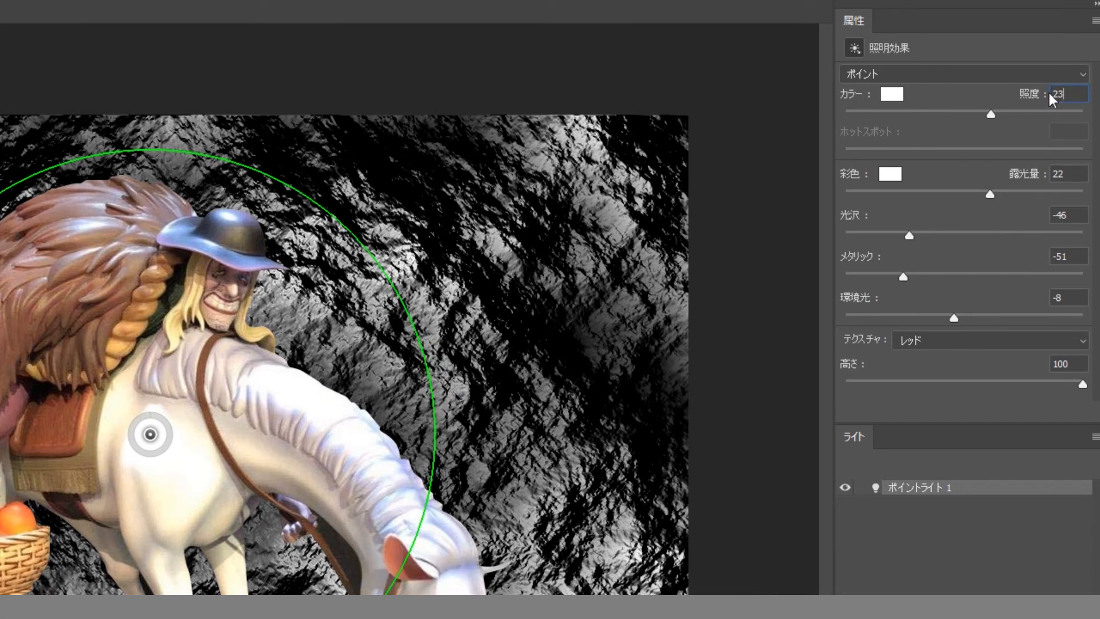
pyautogui.click(1075, 173)
pyautogui.click(1072, 217)
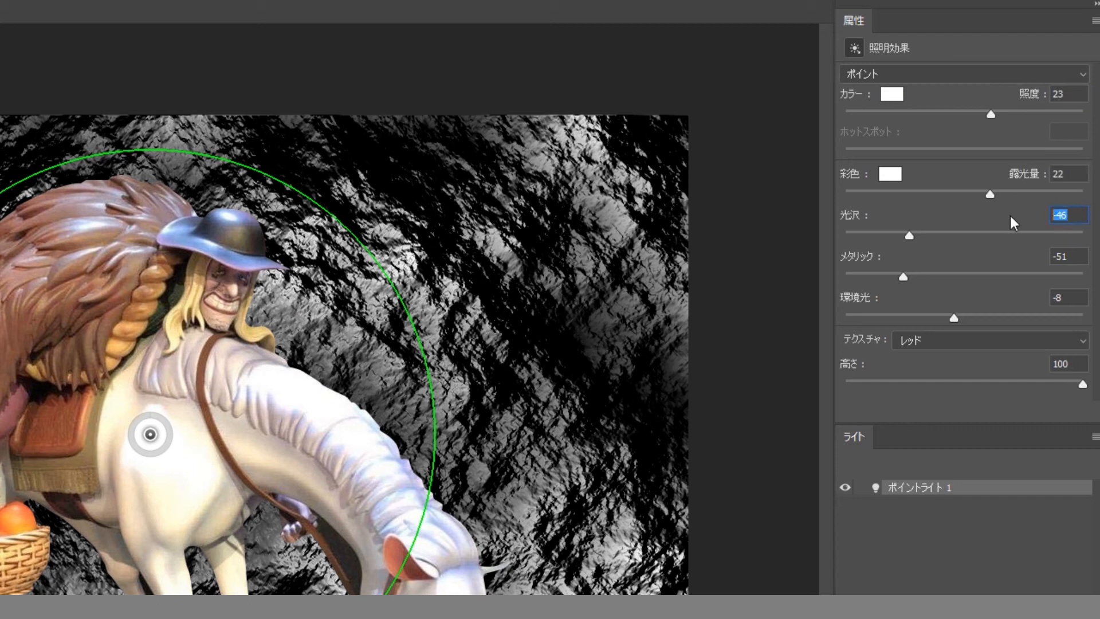
pyautogui.click(1075, 253)
pyautogui.click(1069, 299)
pyautogui.click(925, 345)
pyautogui.click(925, 345)
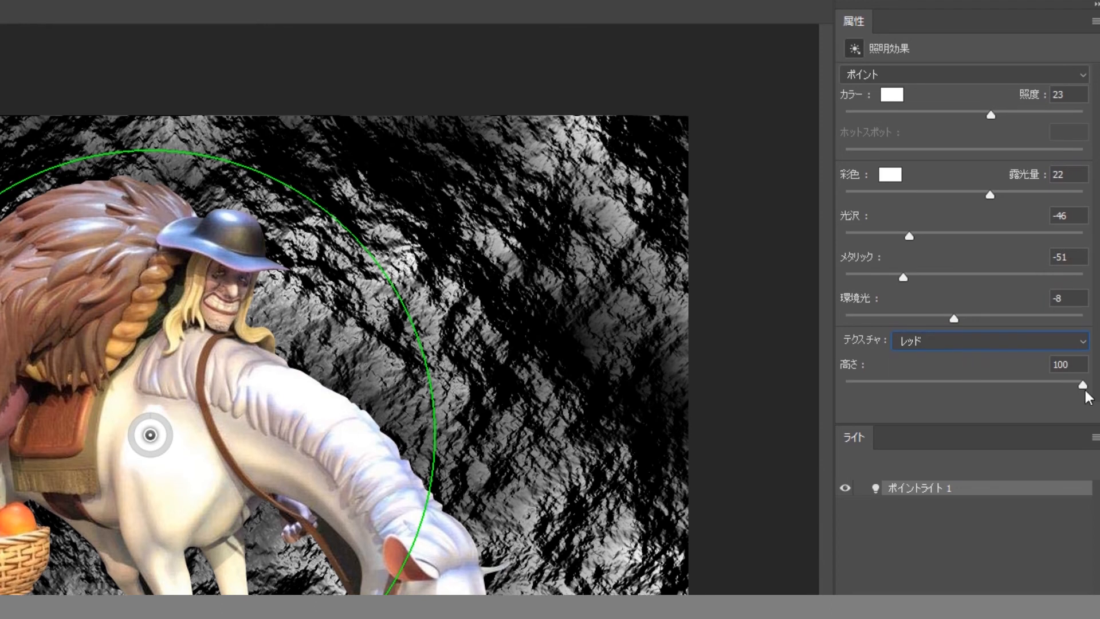
# Set the light's texture channel to red (レッド) with a texture height of 36
pyautogui.moveTo(1084, 388); pyautogui.dragTo(1017, 394)
pyautogui.click(1020, 359)
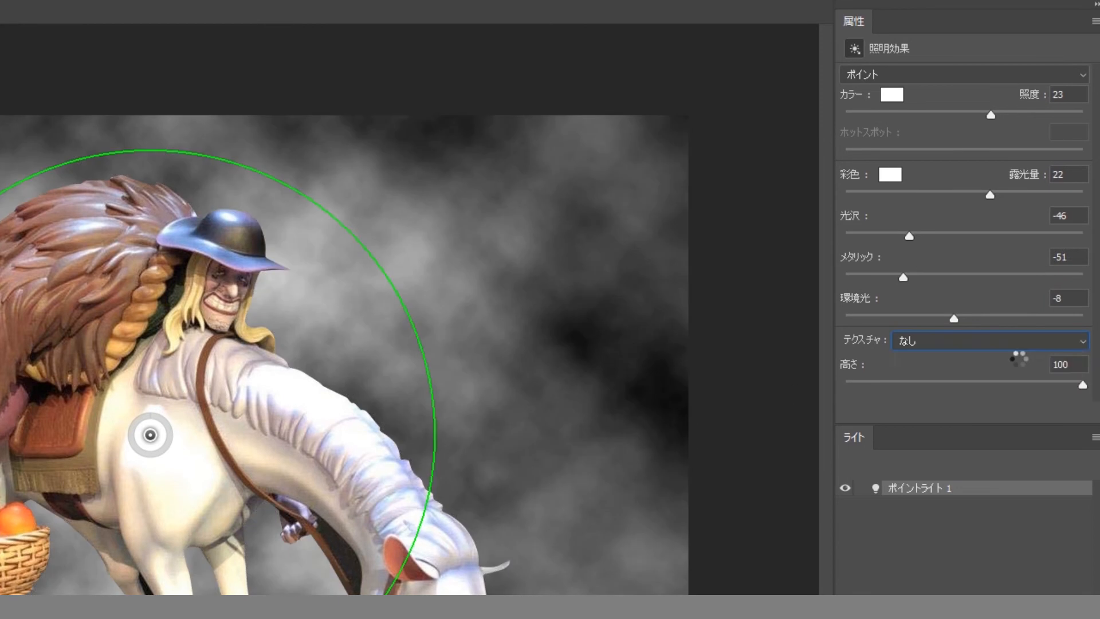
pyautogui.click(1019, 342)
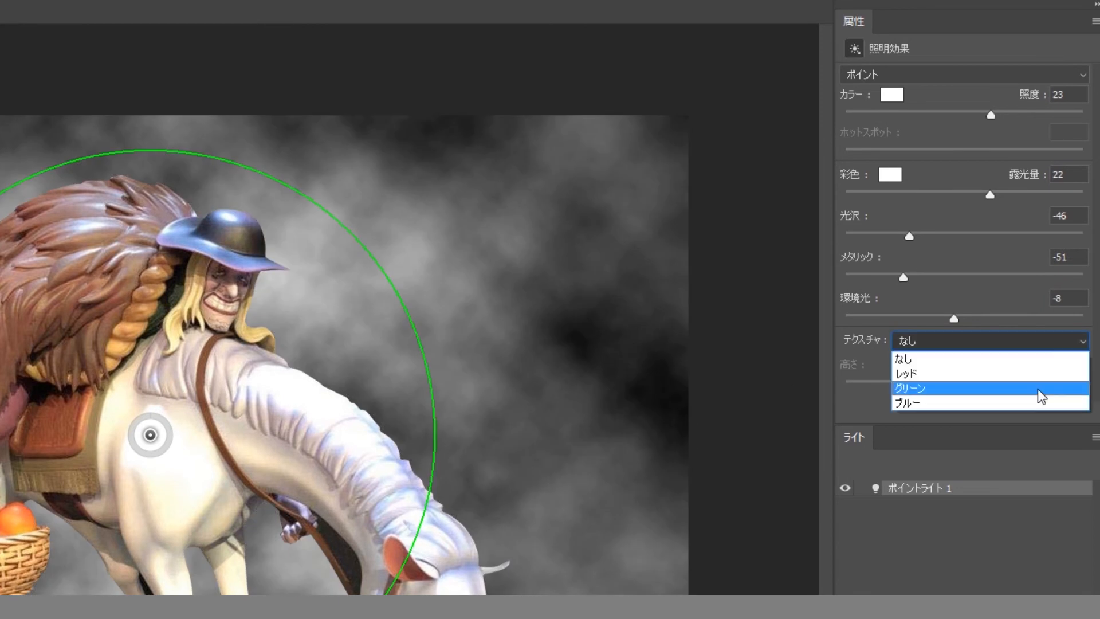
pyautogui.click(1029, 374)
pyautogui.moveTo(1012, 383)
pyautogui.mouseDown()
pyautogui.moveTo(980, 390)
pyautogui.moveTo(1082, 388)
pyautogui.moveTo(1007, 385)
pyautogui.mouseUp()
# Enlarge the point light's range, fine-tune the texture height and apply the Lighting Effects filter
pyautogui.moveTo(431, 478); pyautogui.dragTo(509, 528)
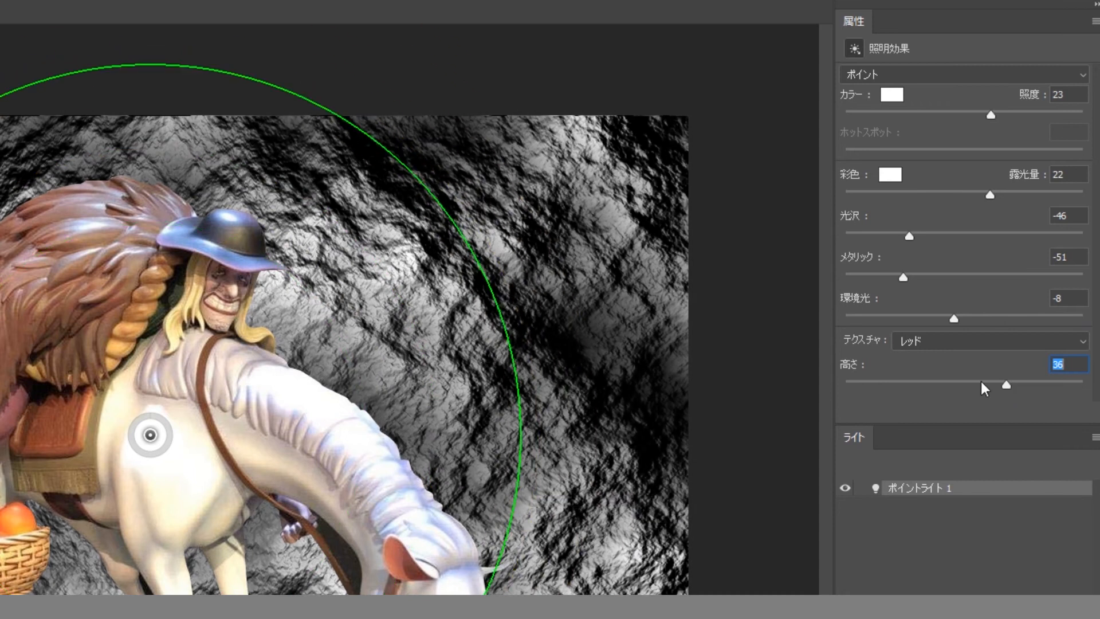
pyautogui.click(987, 384)
pyautogui.moveTo(988, 387); pyautogui.dragTo(1015, 385)
pyautogui.click(327, 24)
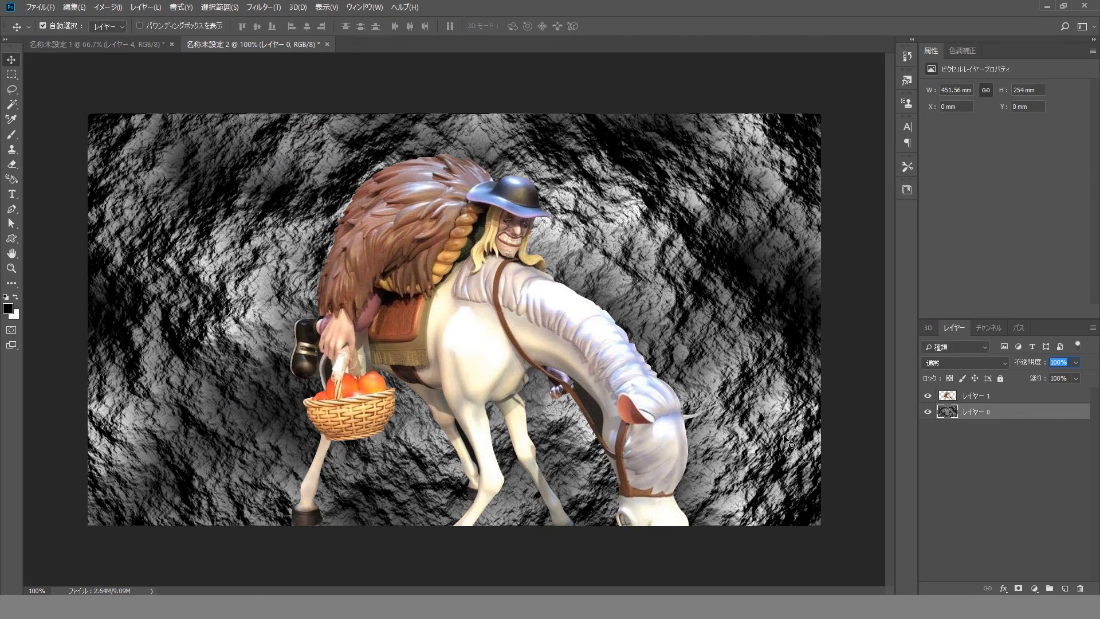
# Change the blend mode of the rider layer レイヤー 1 to Multiply (乗算)
pyautogui.click(943, 459)
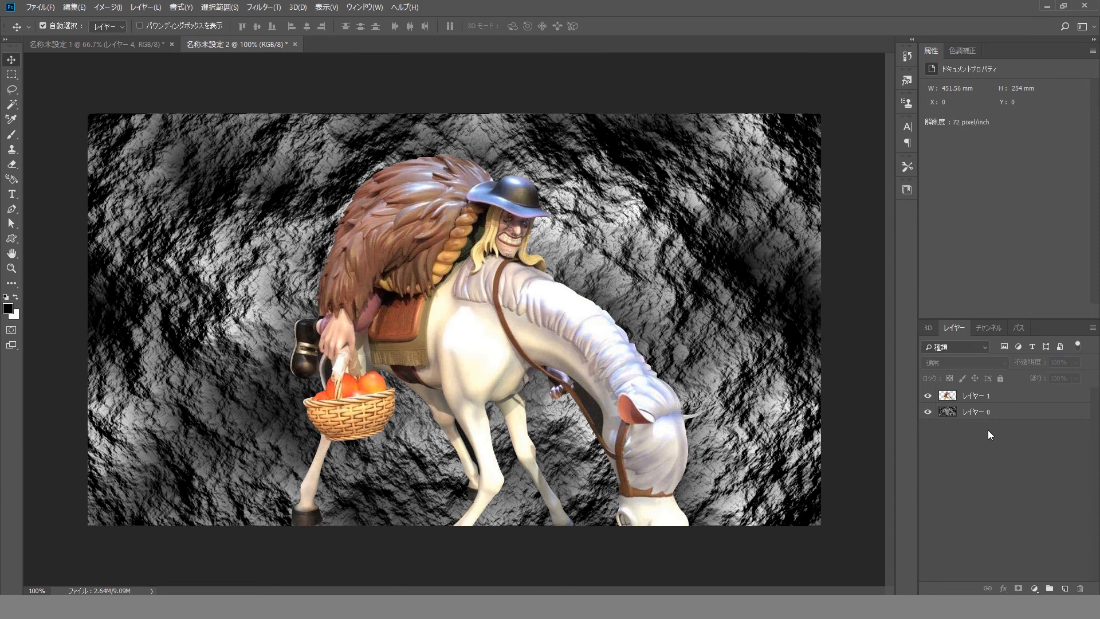
pyautogui.click(989, 395)
pyautogui.click(965, 363)
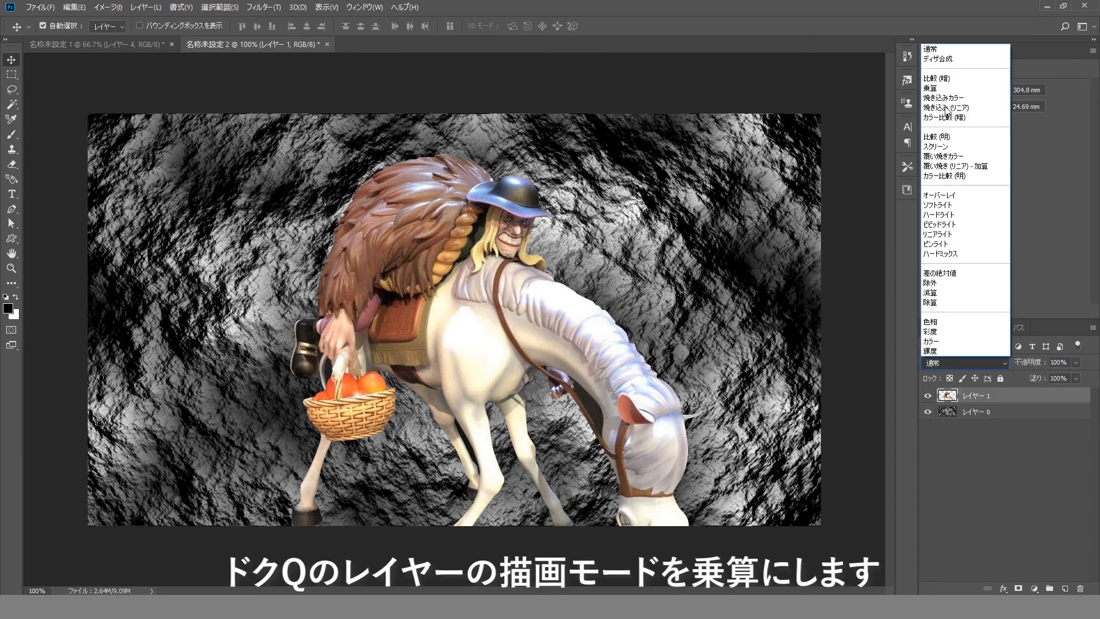
pyautogui.click(943, 92)
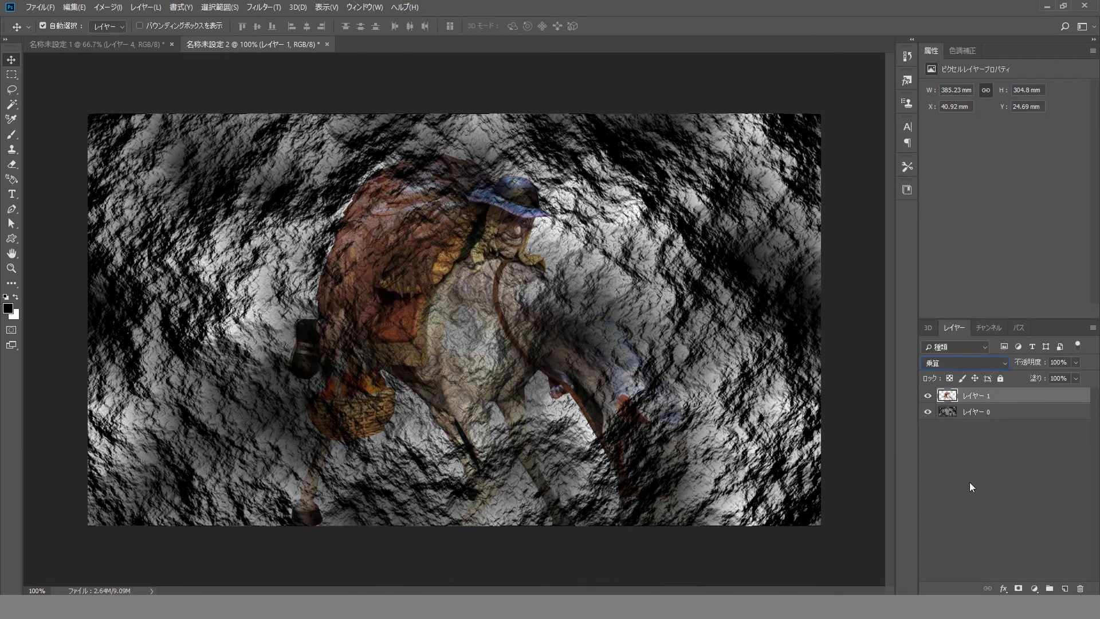
# Duplicate the rider layer, add a layer mask to the copy and invert the mask to black
pyautogui.moveTo(996, 396); pyautogui.dragTo(1066, 588)
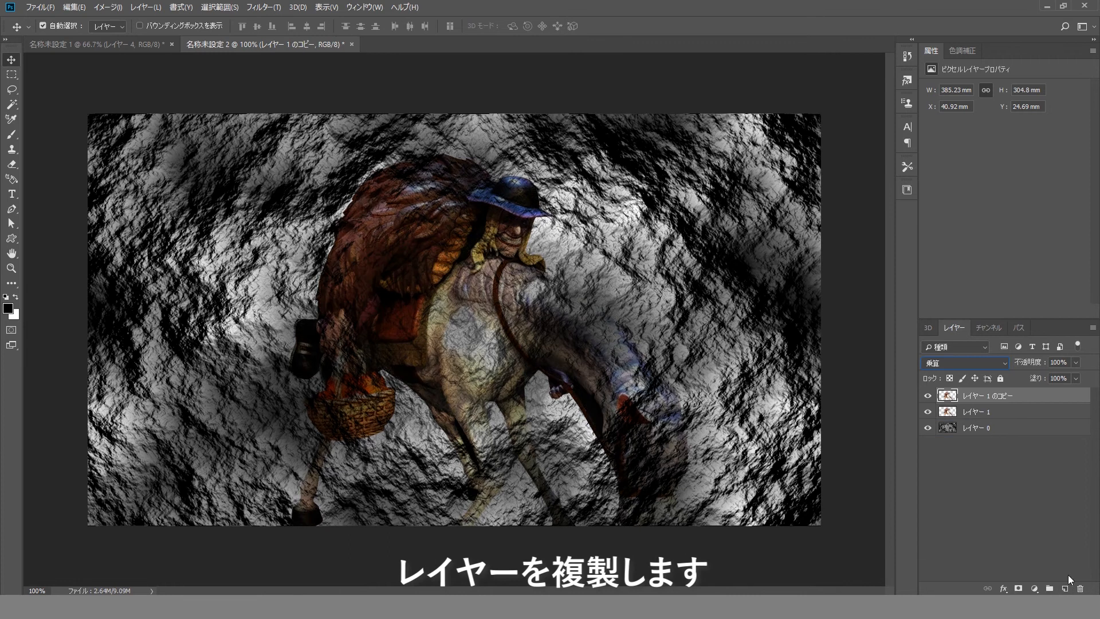
pyautogui.click(1019, 588)
pyautogui.hotkey('ctrl', 'i')
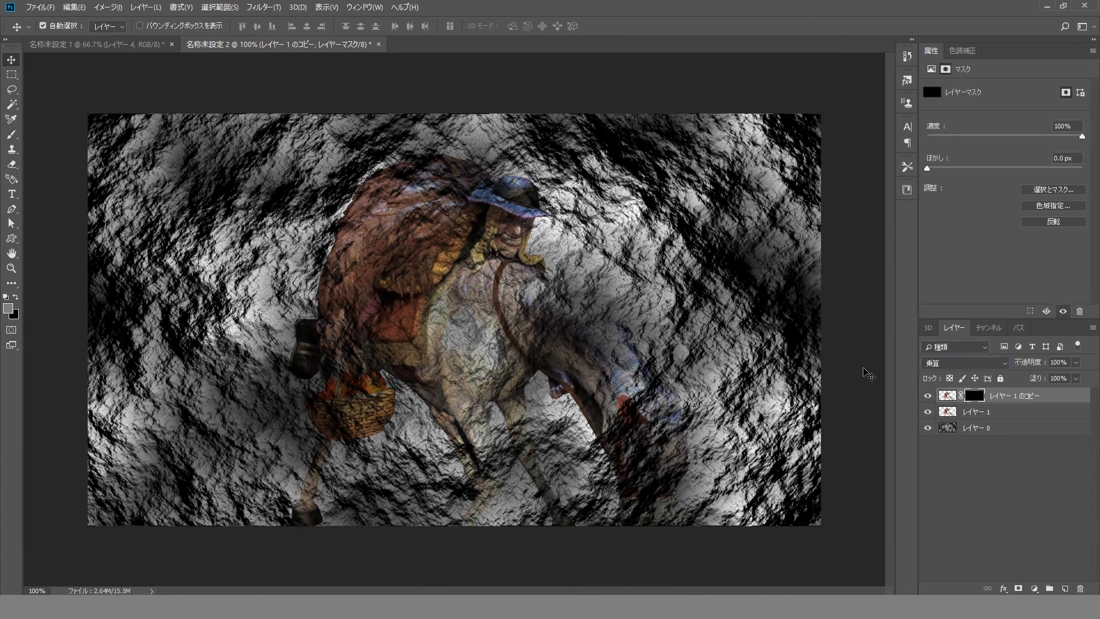
# Paint white at 40% opacity over the rider's head on the copy's mask and set the layer's blend mode to Normal (通常)
pyautogui.click(6, 297)
pyautogui.click(17, 141)
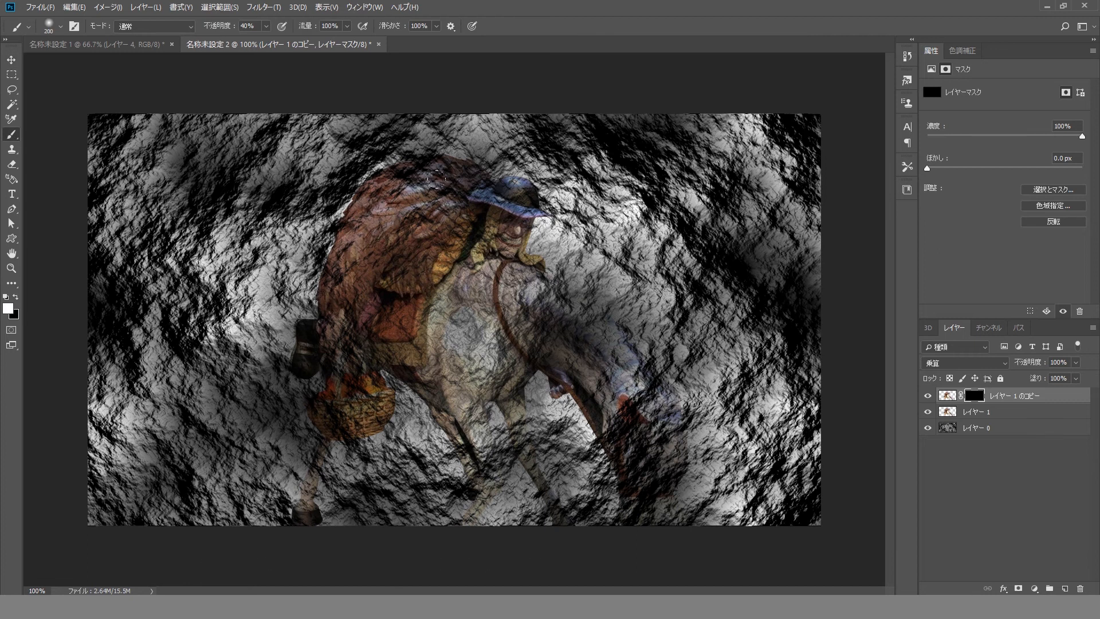
pyautogui.click(466, 193)
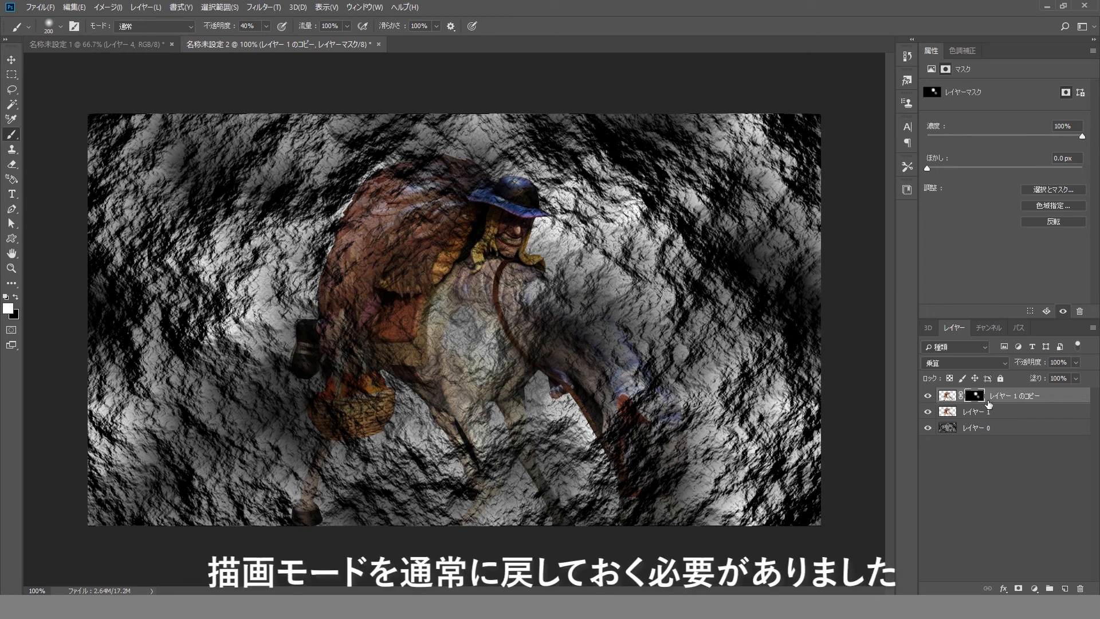
pyautogui.click(1006, 364)
pyautogui.click(952, 50)
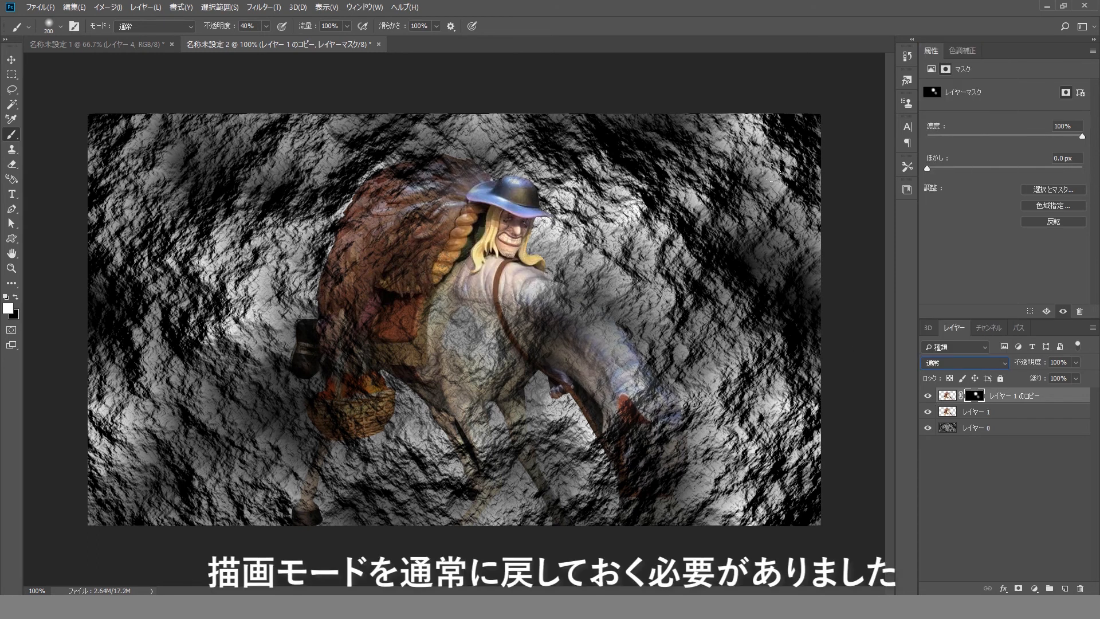
# Reveal the horse's head, fur coat and fruit basket on the mask with white, and tone down the surrounding areas with black
pyautogui.moveTo(625, 396)
pyautogui.mouseDown()
pyautogui.moveTo(651, 505)
pyautogui.moveTo(644, 417)
pyautogui.moveTo(655, 427)
pyautogui.mouseUp()
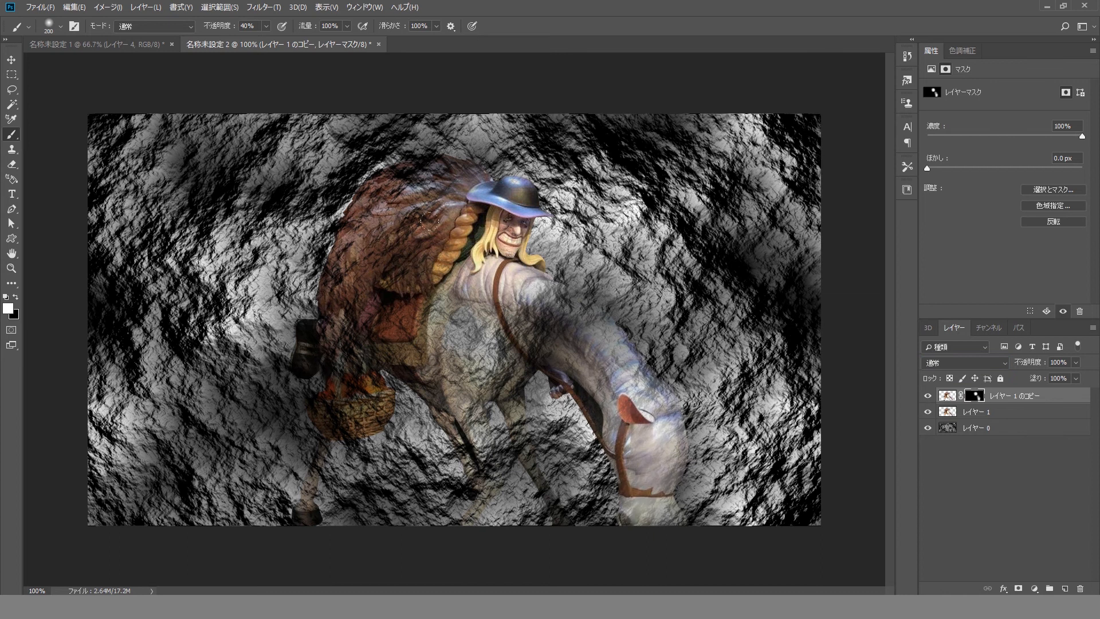
pyautogui.moveTo(430, 221)
pyautogui.mouseDown()
pyautogui.moveTo(438, 264)
pyautogui.moveTo(361, 275)
pyautogui.moveTo(336, 396)
pyautogui.moveTo(318, 375)
pyautogui.moveTo(372, 395)
pyautogui.mouseUp()
pyautogui.click(15, 296)
pyautogui.moveTo(467, 226); pyautogui.dragTo(556, 304)
pyautogui.moveTo(436, 172); pyautogui.dragTo(499, 218)
pyautogui.moveTo(315, 358); pyautogui.dragTo(178, 376)
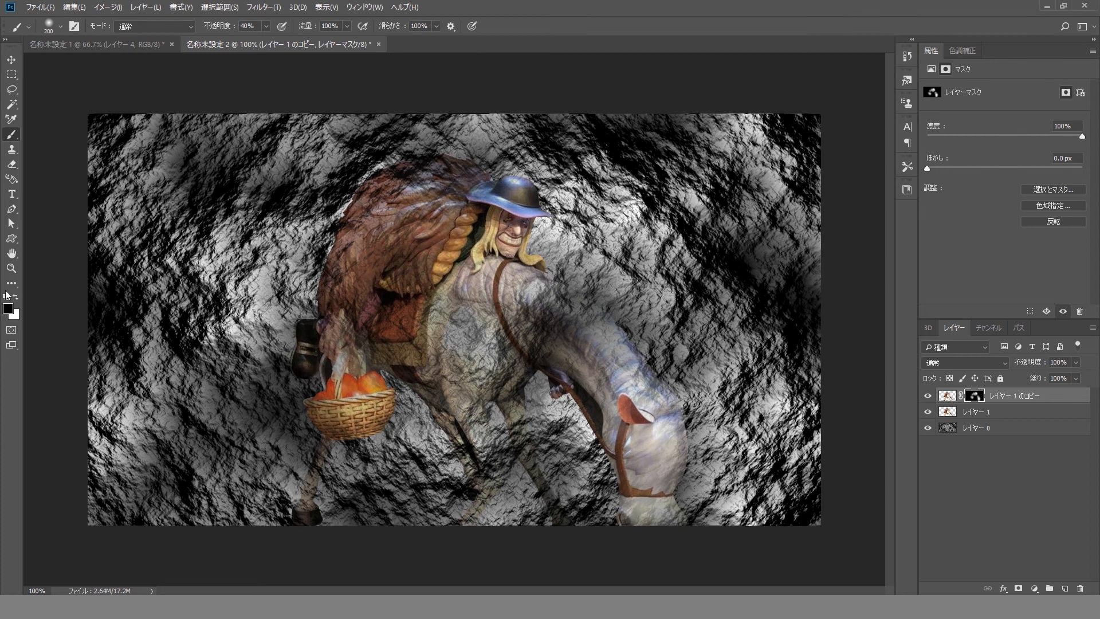
# Lower the brush opacity to 21% and paint white on the mask over the horse's legs and neck and the rider's hand
pyautogui.moveTo(266, 27); pyautogui.dragTo(251, 38)
pyautogui.click(266, 27)
pyautogui.click(270, 42)
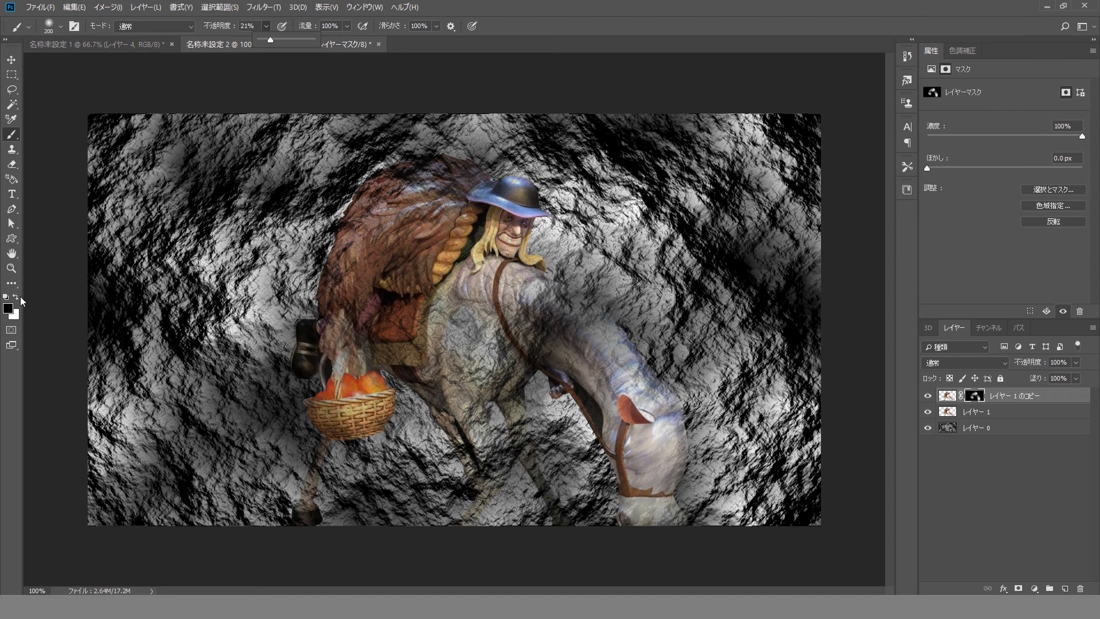
pyautogui.click(16, 296)
pyautogui.moveTo(319, 452); pyautogui.dragTo(304, 505)
pyautogui.moveTo(471, 401)
pyautogui.mouseDown()
pyautogui.moveTo(485, 467)
pyautogui.moveTo(469, 520)
pyautogui.mouseUp()
pyautogui.moveTo(526, 467); pyautogui.dragTo(560, 519)
pyautogui.moveTo(668, 408)
pyautogui.mouseDown()
pyautogui.moveTo(679, 516)
pyautogui.moveTo(573, 310)
pyautogui.moveTo(504, 344)
pyautogui.mouseUp()
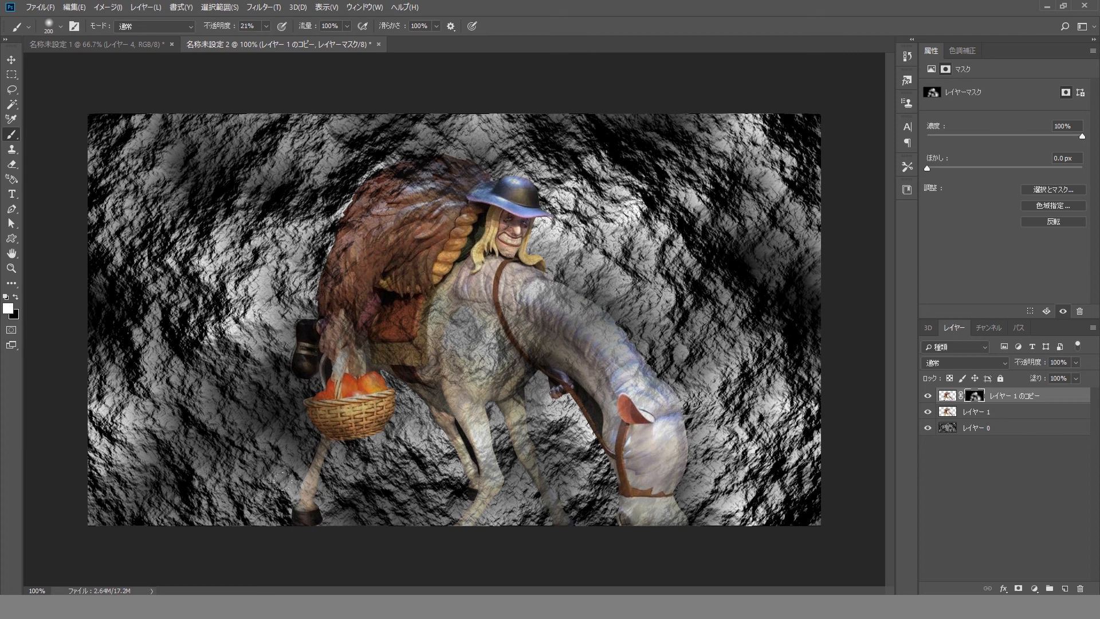
pyautogui.moveTo(342, 328); pyautogui.dragTo(338, 356)
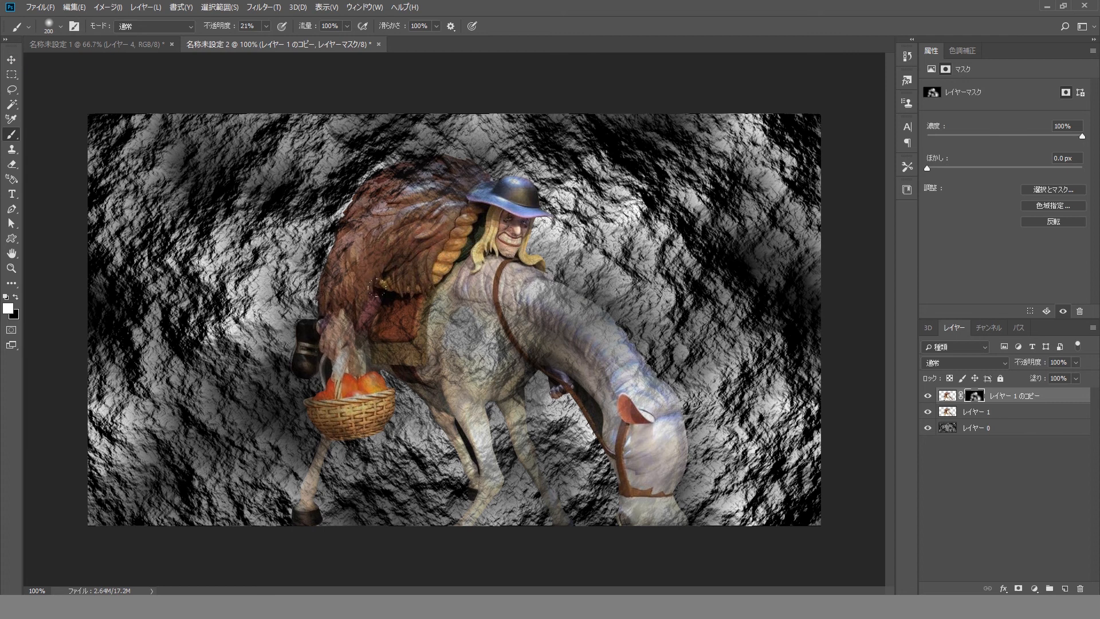
# Duplicate the masked rider layer and set the new copy's blend mode to Overlay (オーバーレイ)
pyautogui.moveTo(1040, 396); pyautogui.dragTo(1065, 588)
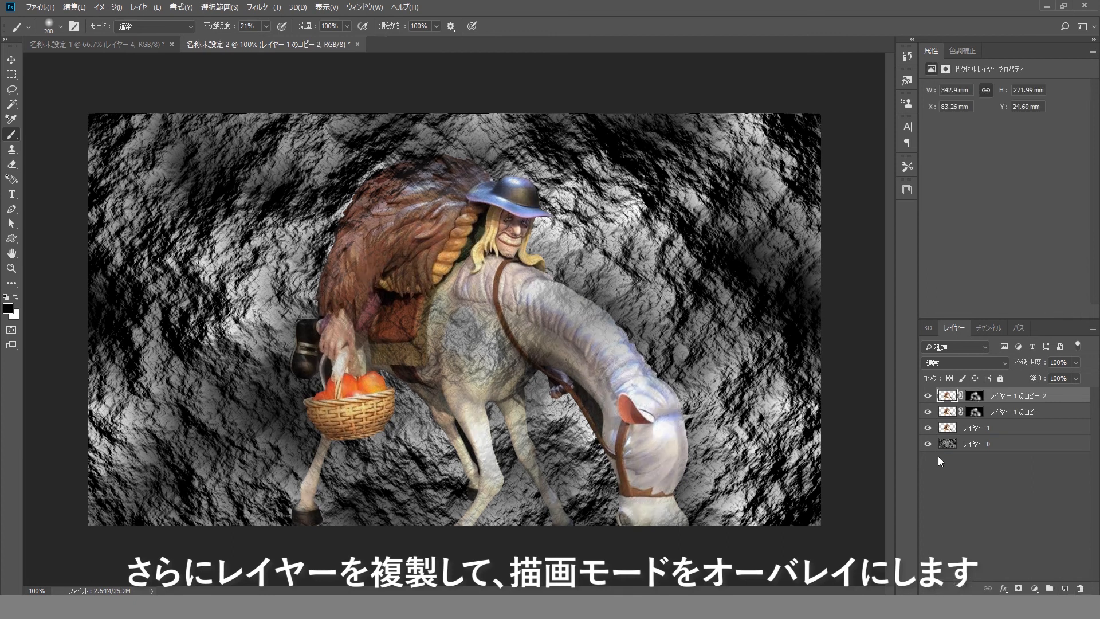
pyautogui.click(1004, 360)
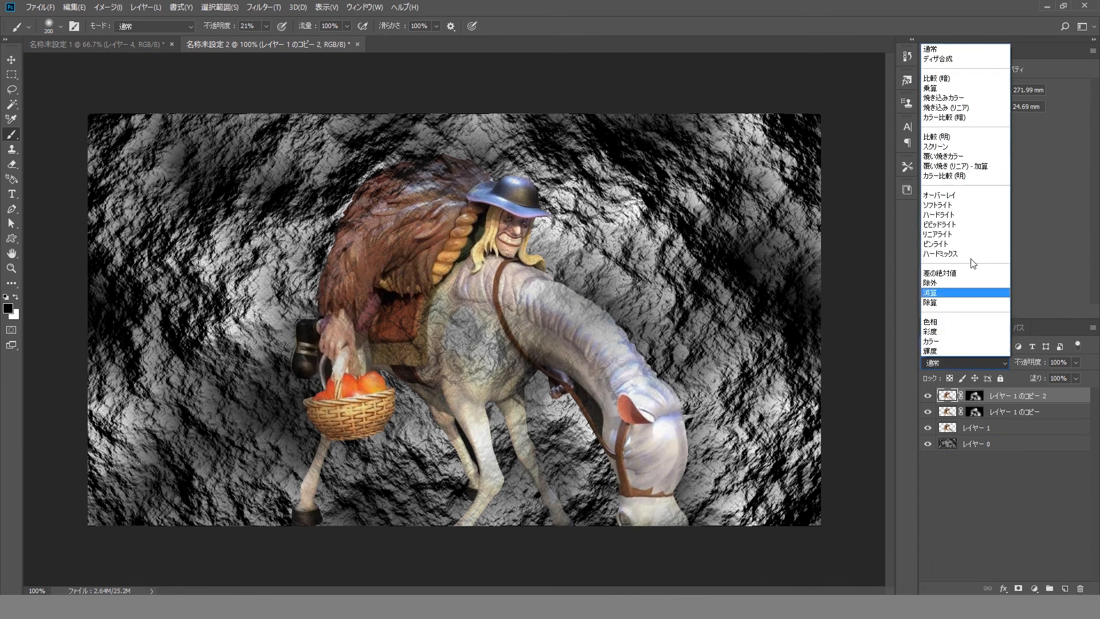
pyautogui.click(947, 195)
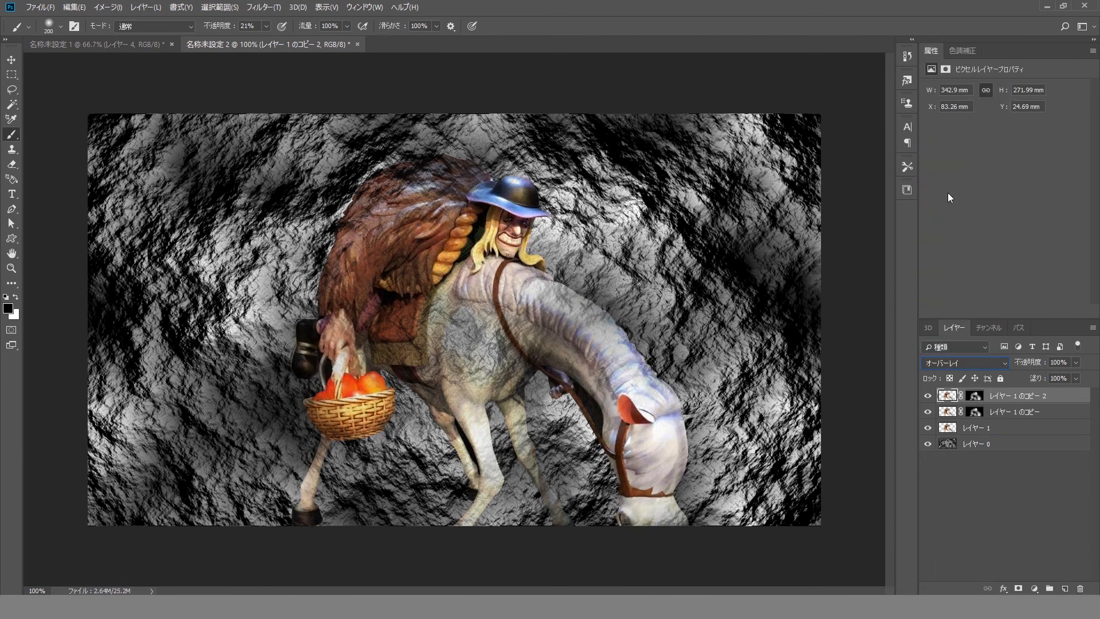
# Add a Color Balance adjustment layer with midtones at Cyan-Red -3, Magenta-Green -26 and Yellow-Blue +3
pyautogui.click(1035, 588)
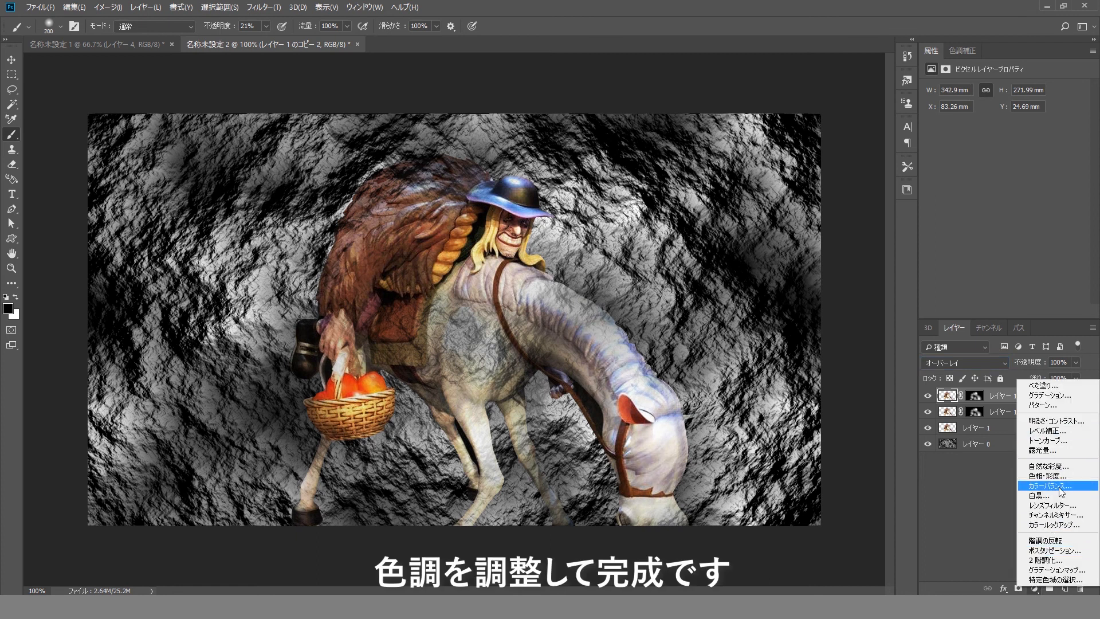
pyautogui.click(1051, 486)
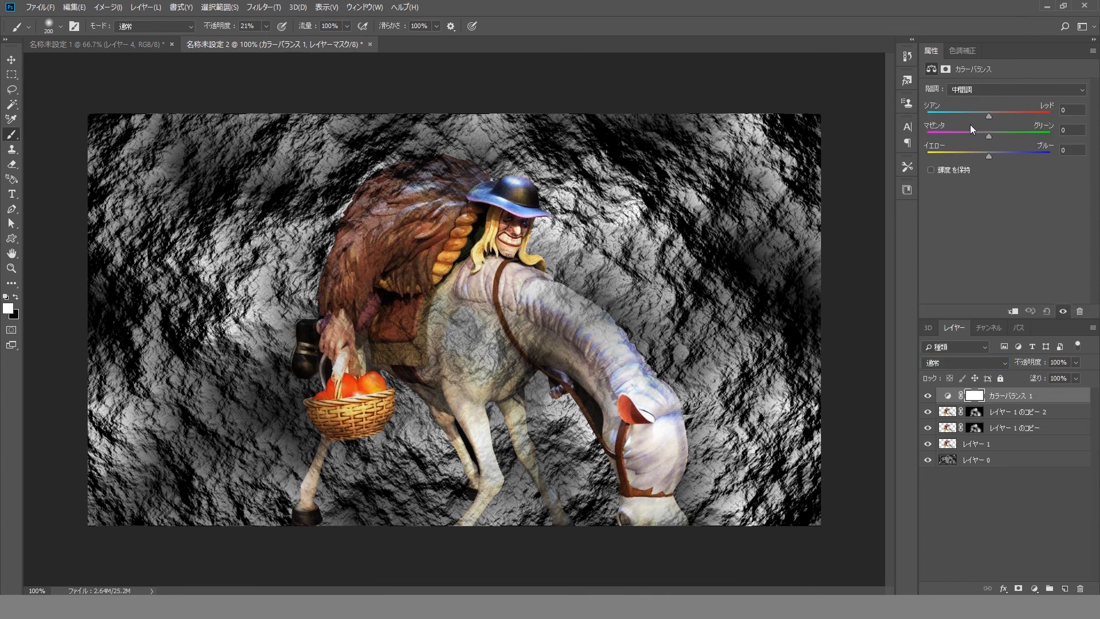
pyautogui.moveTo(971, 133); pyautogui.dragTo(986, 115)
pyautogui.moveTo(989, 155); pyautogui.dragTo(990, 156)
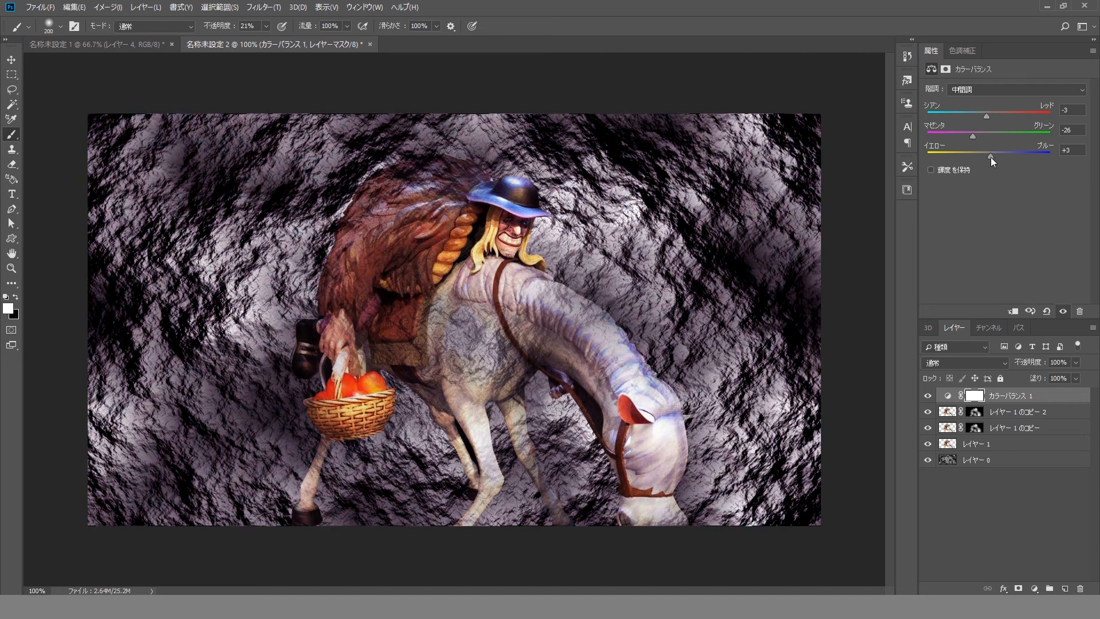
# Add a Hue/Saturation (色相・彩度) adjustment layer above the Color Balance layer with Saturation set to -36
pyautogui.click(1032, 592)
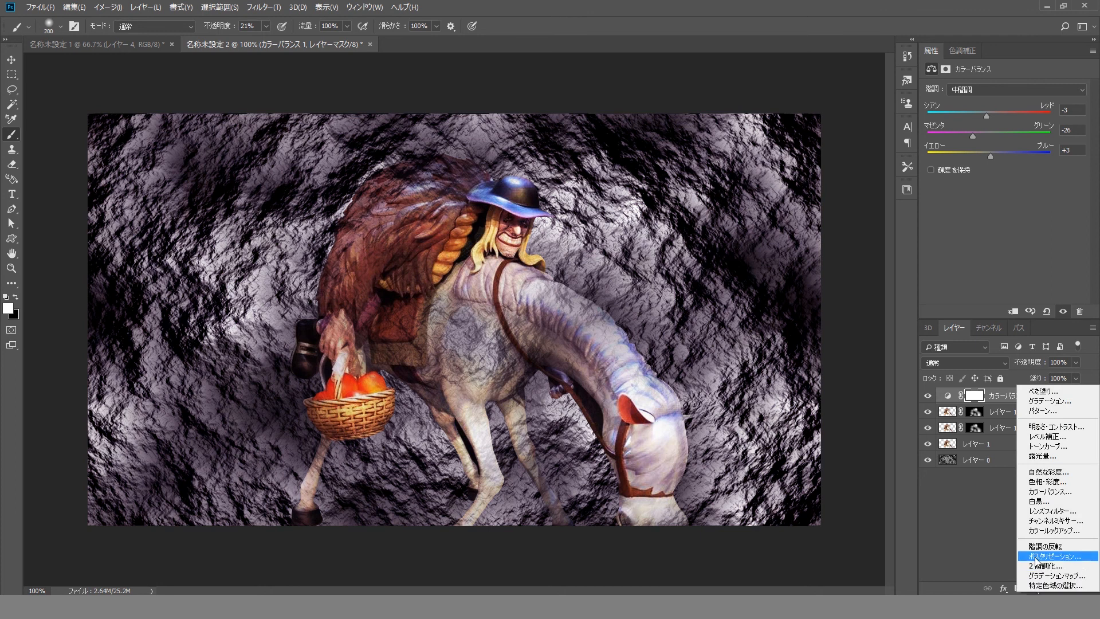
pyautogui.click(1050, 484)
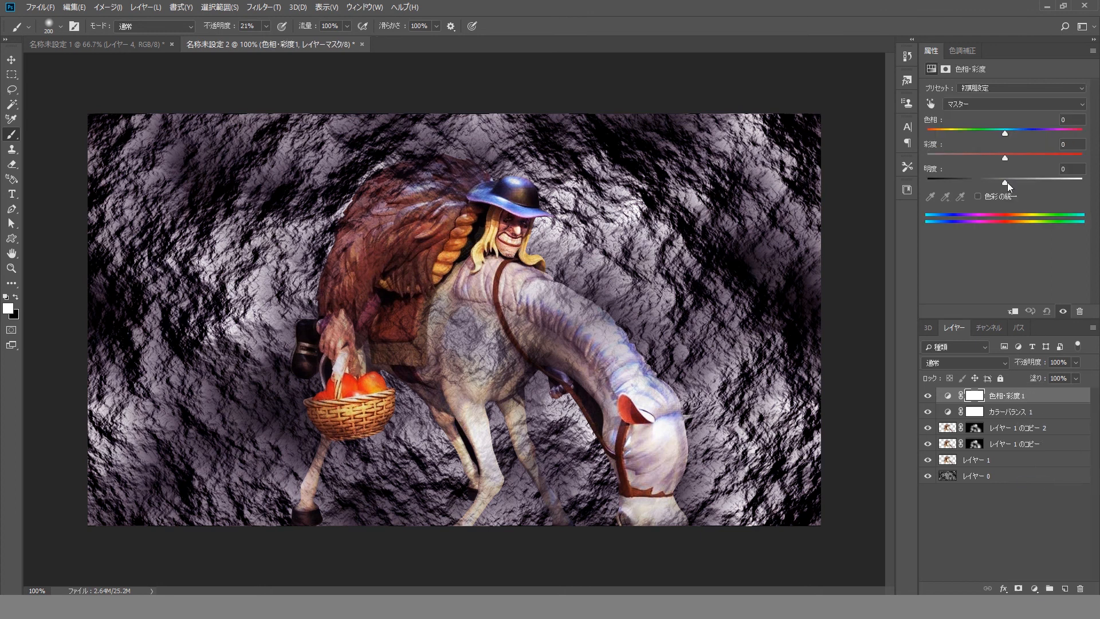
pyautogui.moveTo(1006, 182)
pyautogui.mouseDown()
pyautogui.moveTo(946, 163)
pyautogui.moveTo(995, 161)
pyautogui.moveTo(1005, 182)
pyautogui.mouseUp()
pyautogui.moveTo(989, 159); pyautogui.dragTo(977, 157)
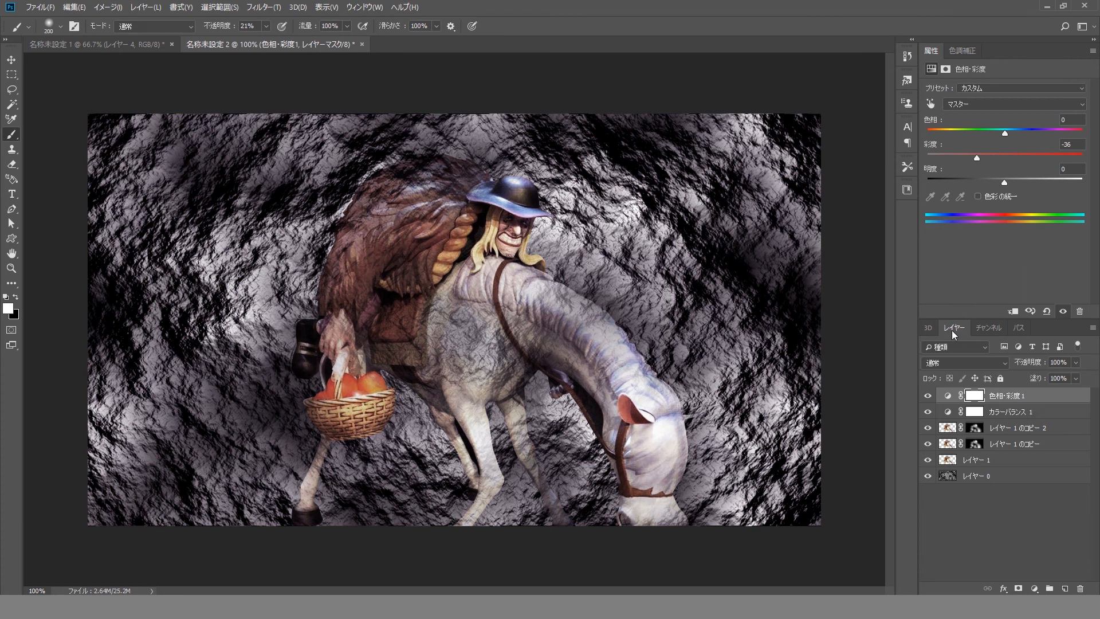
# Duplicate the rock texture layer レイヤー 0 and move the copy above the rider layers, just below the Color Balance layer
pyautogui.click(1013, 484)
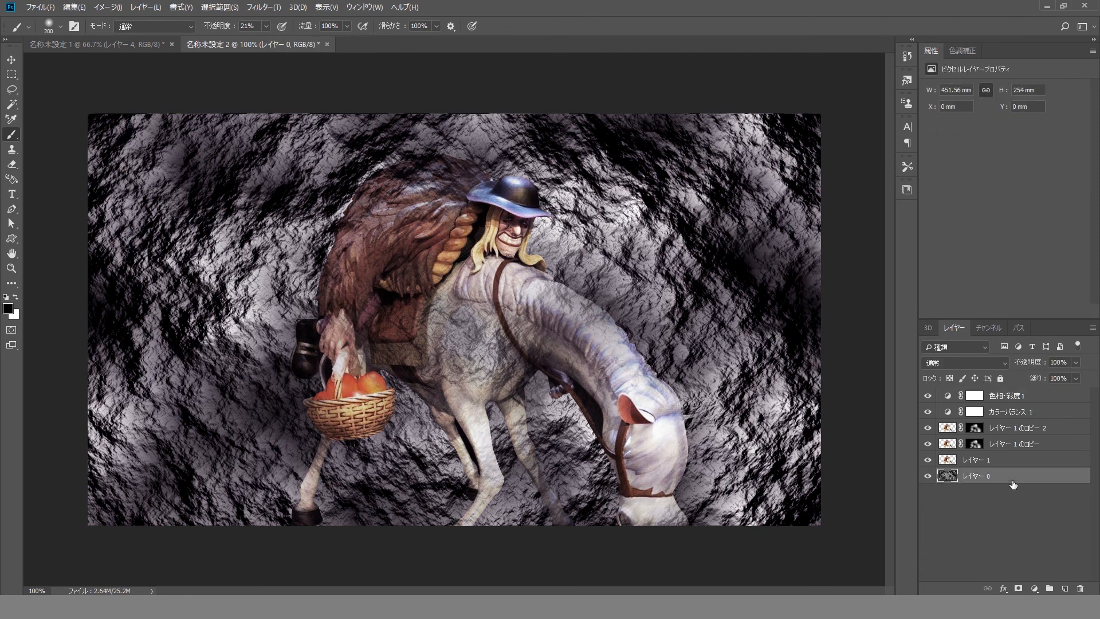
pyautogui.moveTo(1052, 483); pyautogui.dragTo(1067, 583)
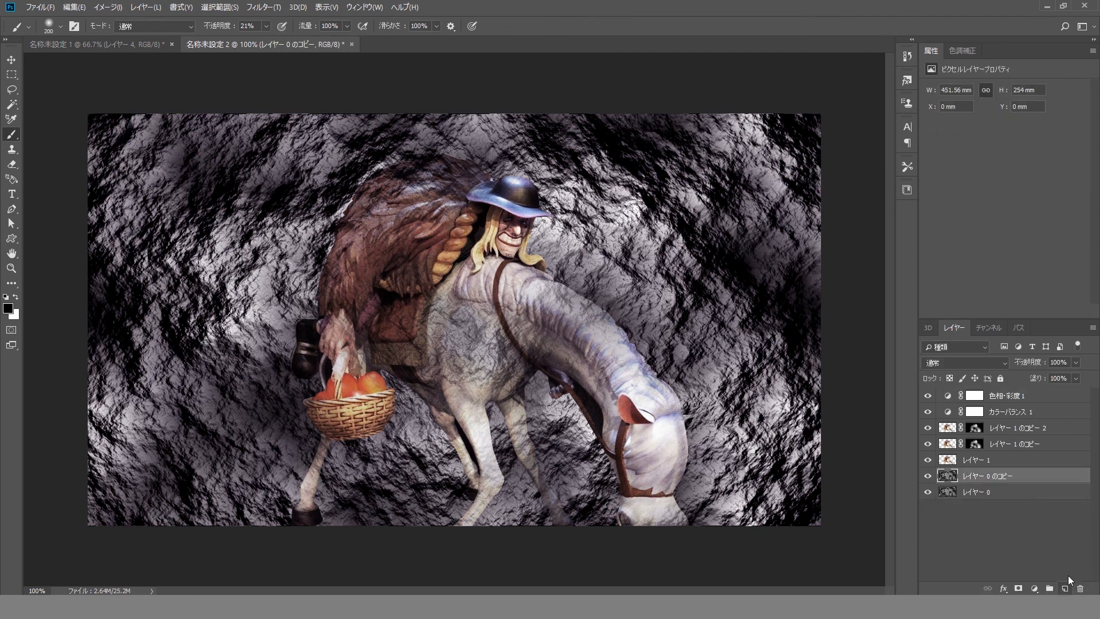
pyautogui.moveTo(1024, 476); pyautogui.dragTo(1021, 420)
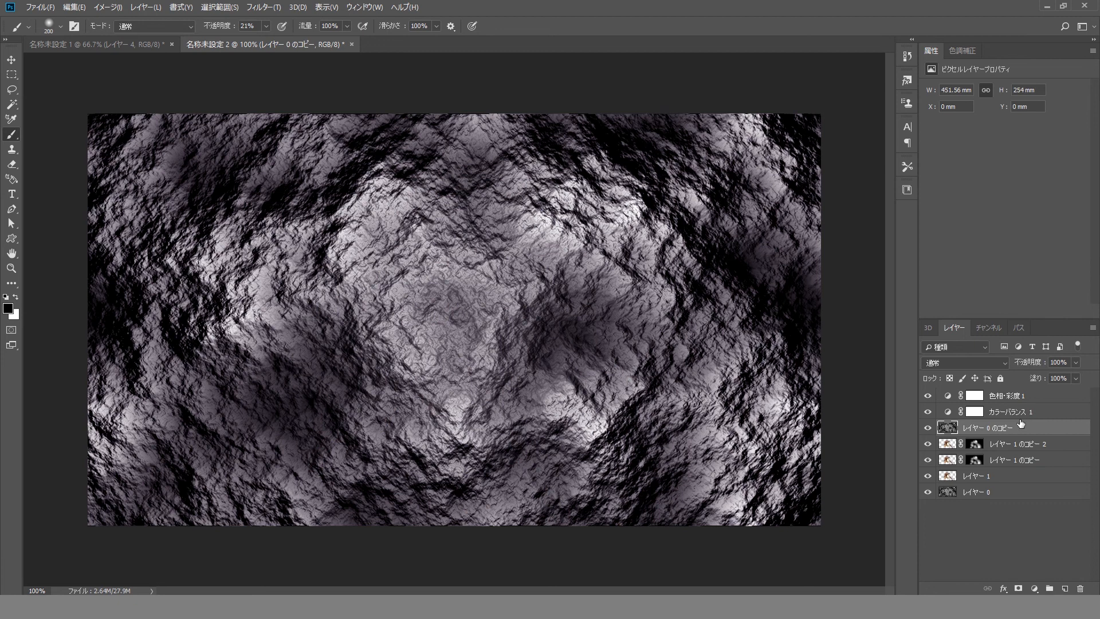
# Brighten the rock texture copy with Levels, using a white input level of 139 and a midtone value of about 2.1
pyautogui.hotkey('ctrl', 'l')
pyautogui.moveTo(755, 244); pyautogui.dragTo(714, 244)
pyautogui.moveTo(827, 244); pyautogui.dragTo(761, 235)
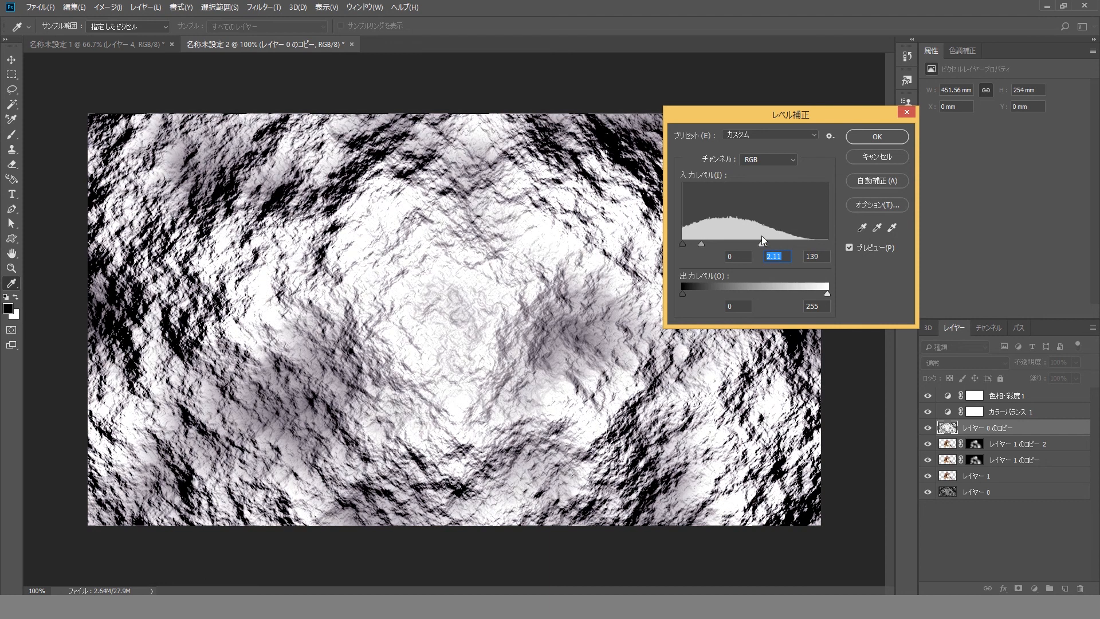
pyautogui.click(704, 244)
pyautogui.click(895, 142)
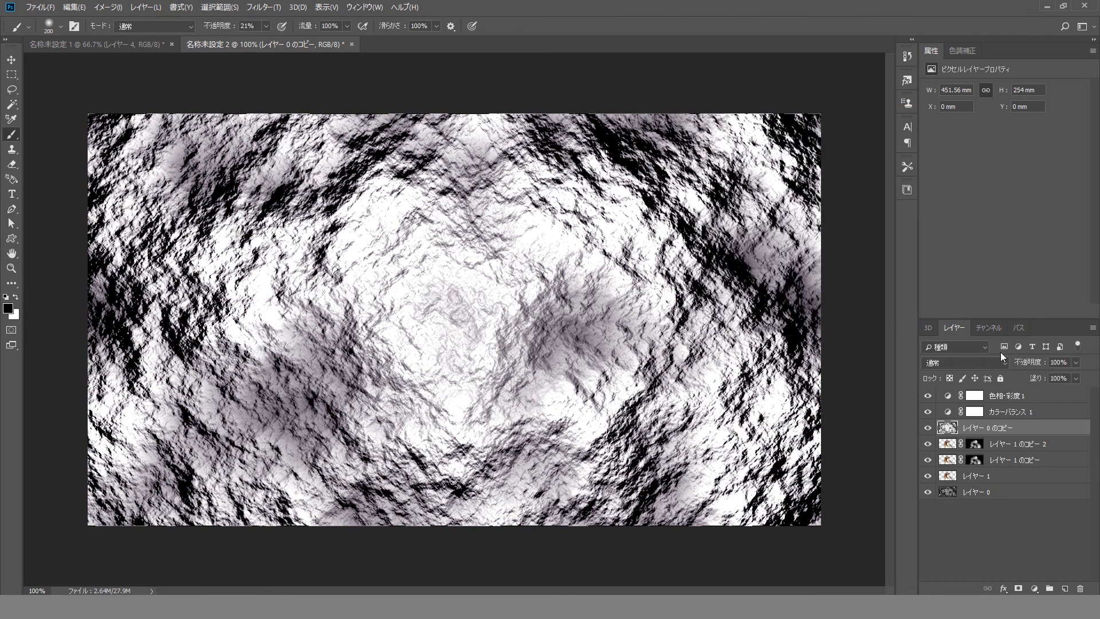
# Set the rock texture copy's blend mode to Multiply (乗算) and give it a layer mask inverted to black
pyautogui.click(997, 363)
pyautogui.click(946, 97)
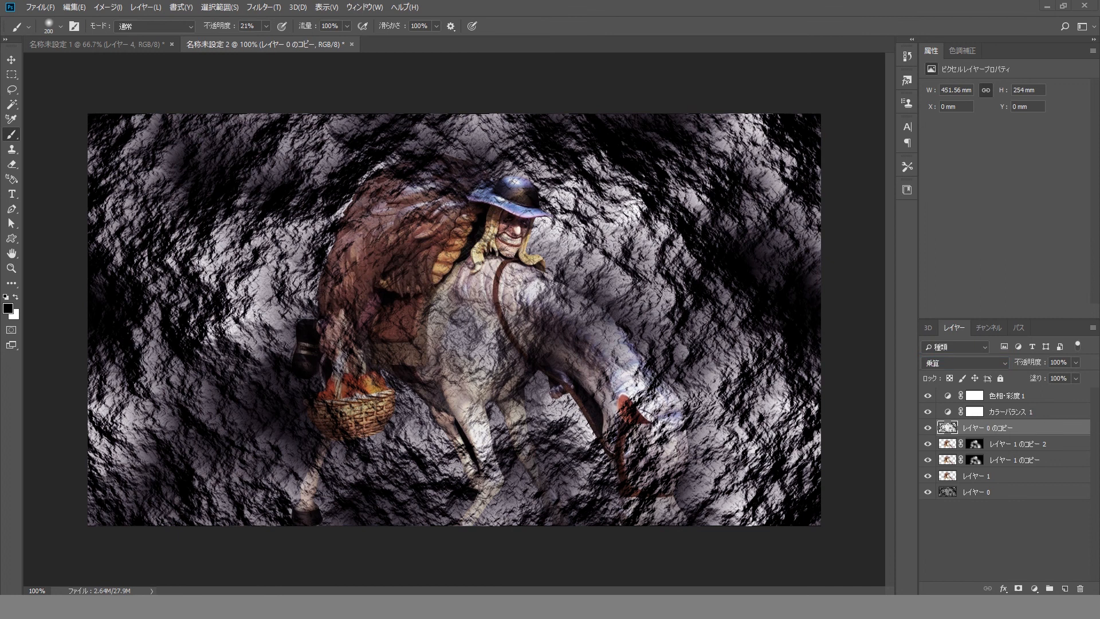
pyautogui.click(1019, 589)
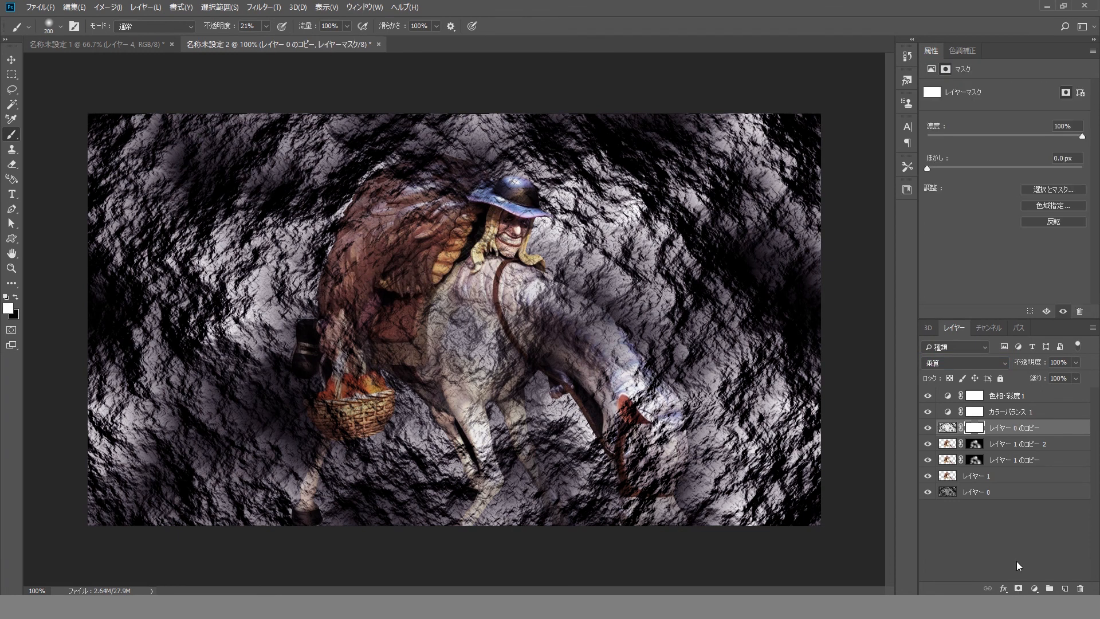
pyautogui.hotkey('ctrl', 'i')
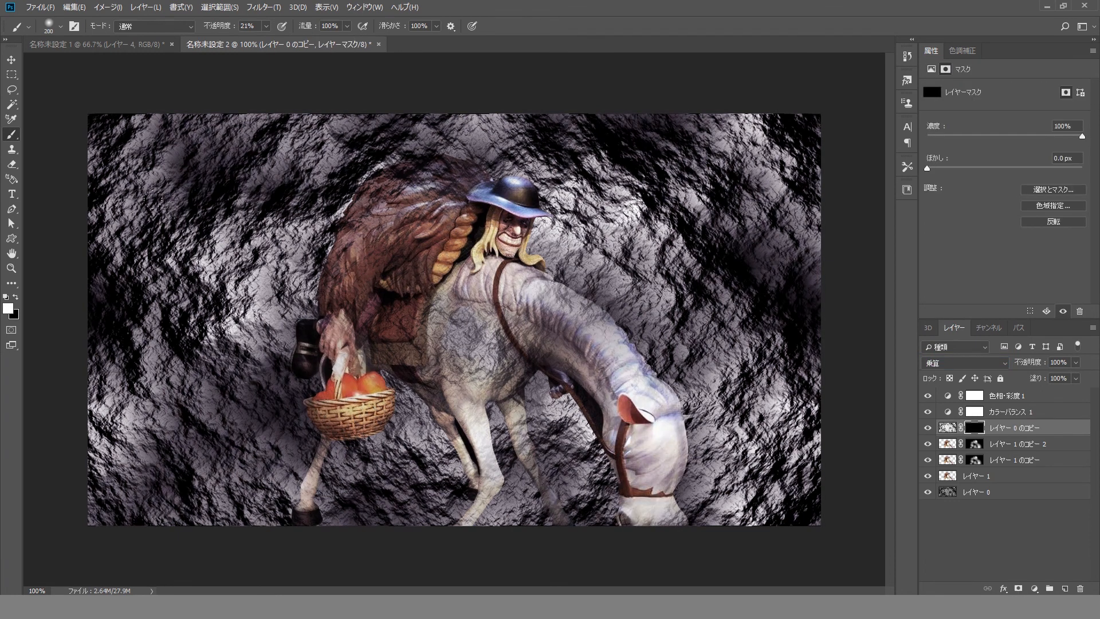
# Paint white on the rock copy's mask over the fur coat, rider's face, horse's head and front leg to bring in some texture
pyautogui.click(497, 230)
pyautogui.moveTo(375, 267)
pyautogui.mouseDown()
pyautogui.moveTo(380, 226)
pyautogui.moveTo(421, 276)
pyautogui.moveTo(478, 259)
pyautogui.moveTo(502, 226)
pyautogui.mouseUp()
pyautogui.moveTo(672, 441)
pyautogui.mouseDown()
pyautogui.moveTo(668, 473)
pyautogui.moveTo(650, 458)
pyautogui.moveTo(639, 498)
pyautogui.mouseUp()
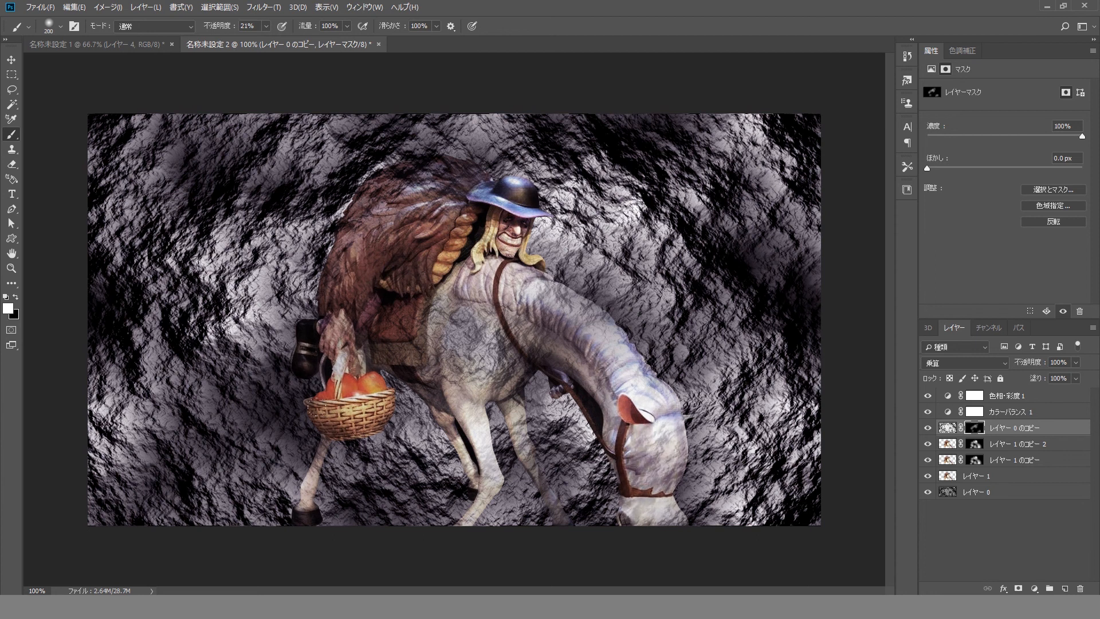
pyautogui.moveTo(480, 452); pyautogui.dragTo(485, 465)
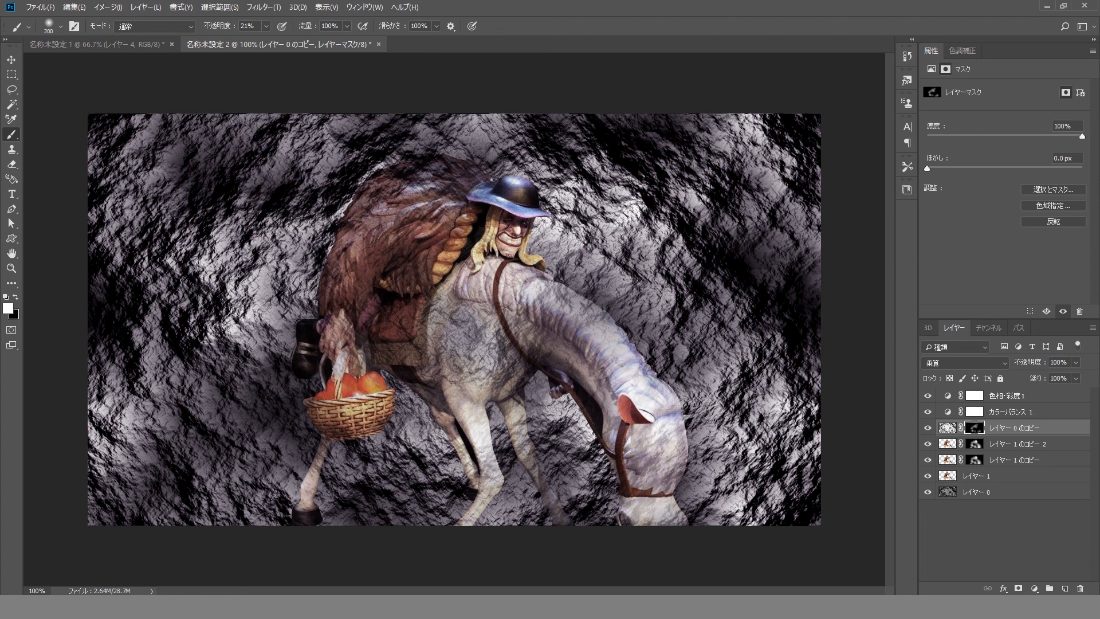
# Add a new layer on top of the stack and draw black-to-transparent linear gradients inward from the image's upper-left and lower-right corners
pyautogui.click(1066, 588)
pyautogui.moveTo(1036, 431); pyautogui.dragTo(1046, 389)
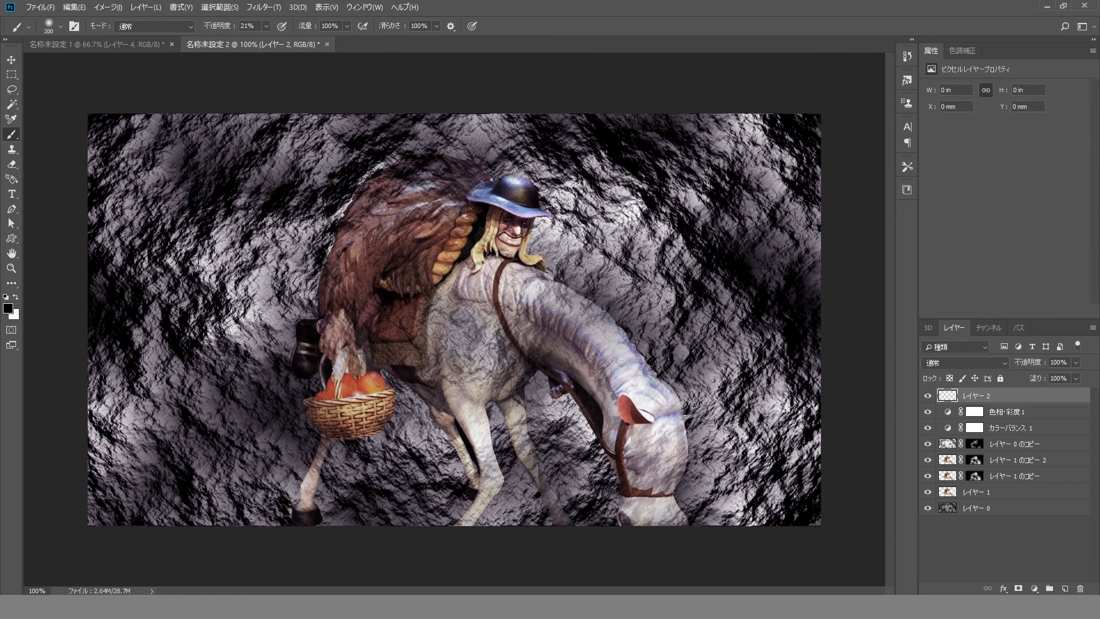
pyautogui.click(11, 283)
pyautogui.click(80, 557)
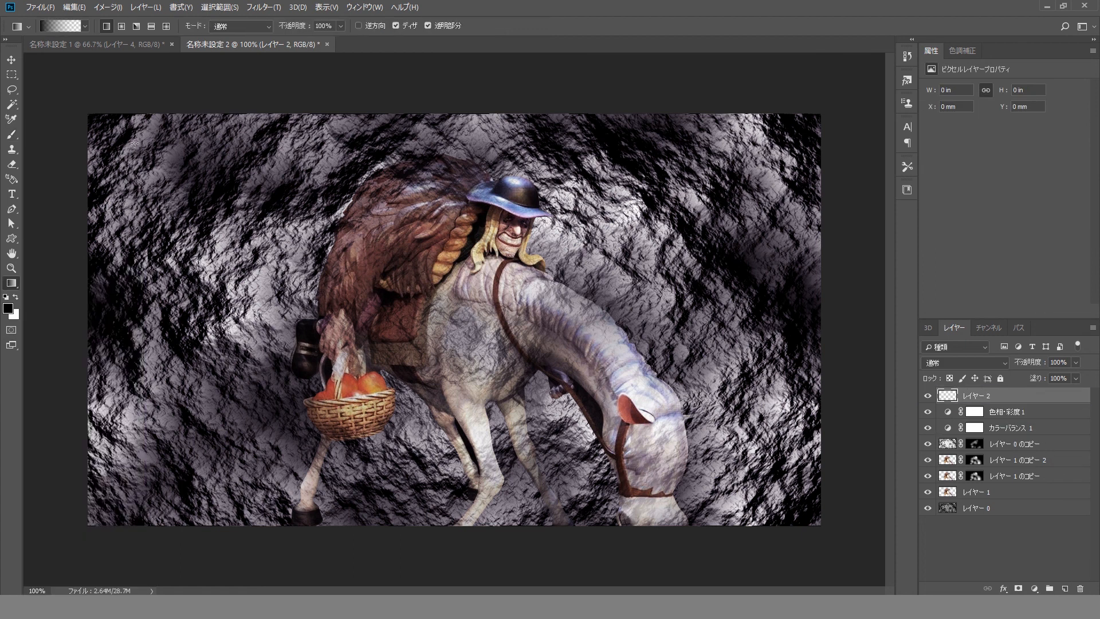
pyautogui.moveTo(131, 146); pyautogui.dragTo(357, 327)
pyautogui.moveTo(758, 504); pyautogui.dragTo(289, 206)
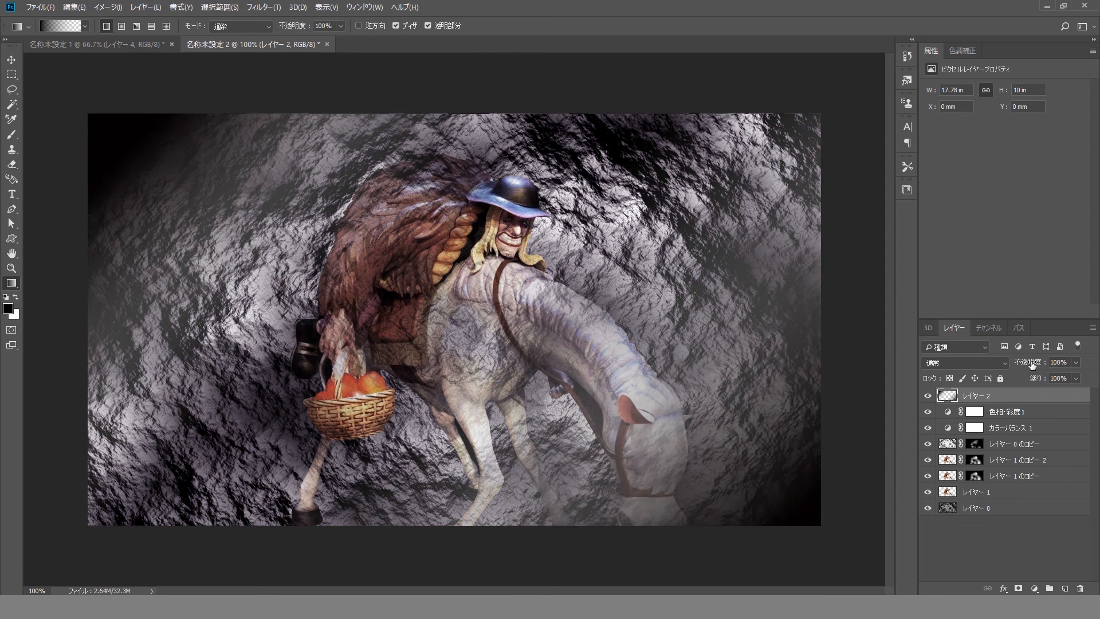
pyautogui.press('v')
pyautogui.click(147, 94)
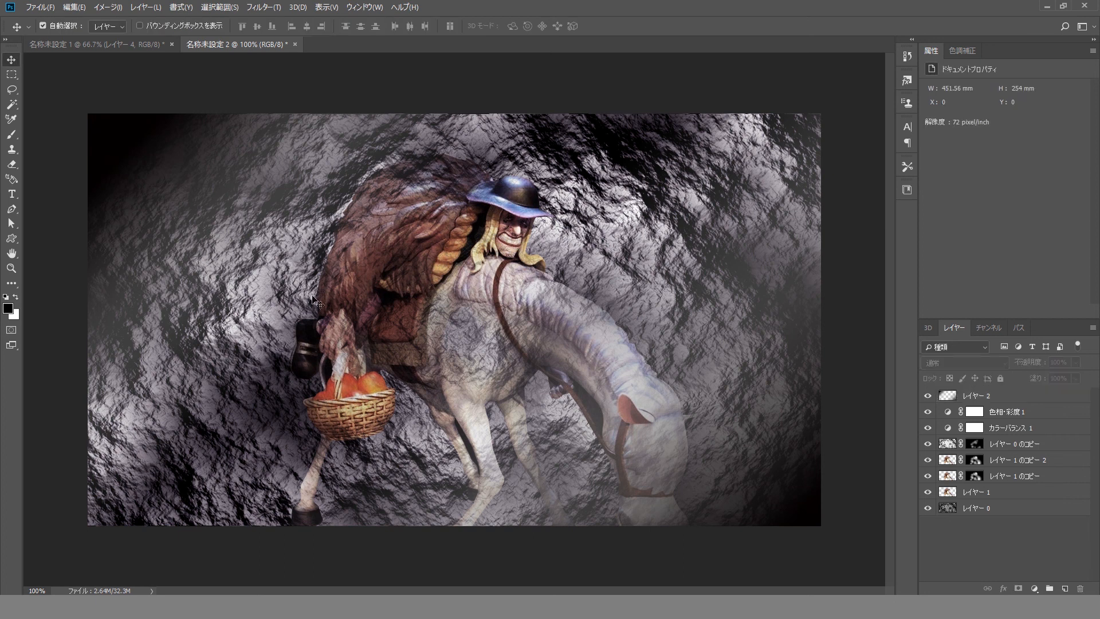